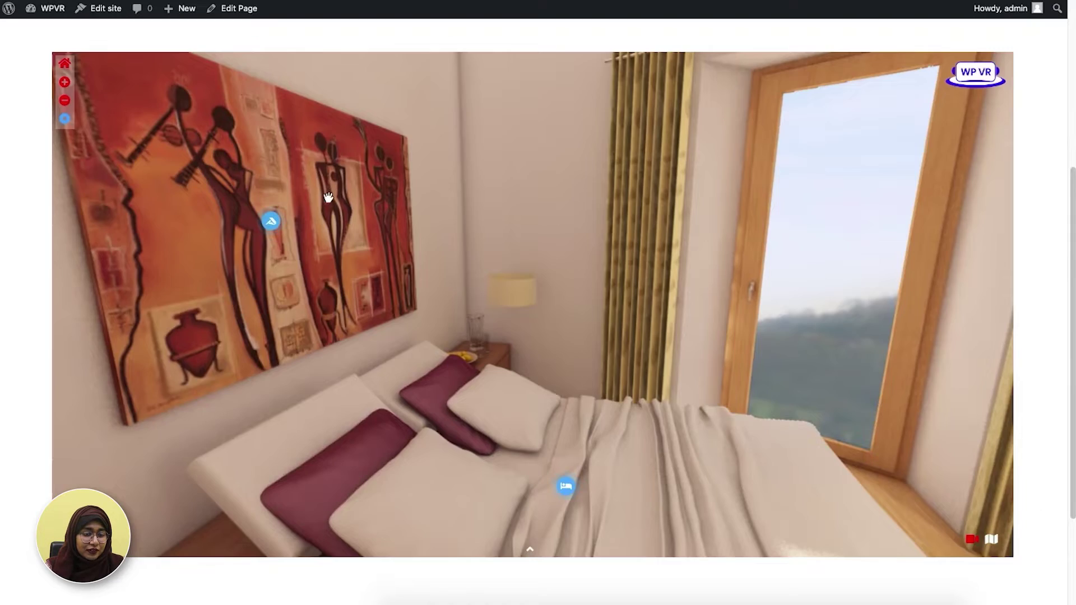
Step: Start a new WP VR tour titled 'Virtual Real Estate'
mouse_move(269, 191)
mouse_down()
mouse_move(655, 190)
mouse_move(243, 187)
mouse_move(428, 165)
mouse_move(351, 153)
mouse_move(798, 152)
mouse_up()
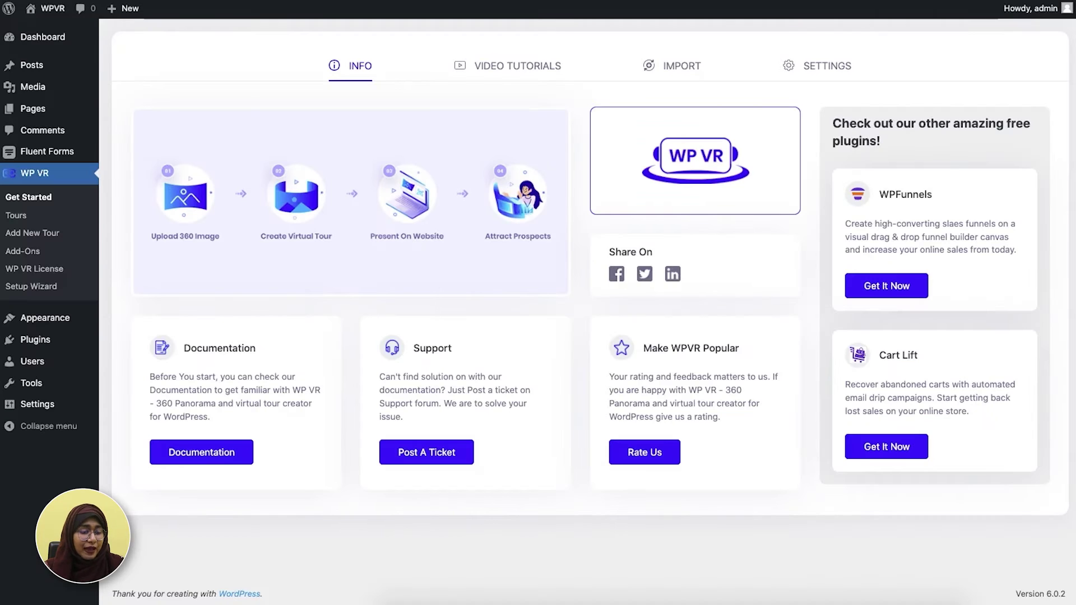
click(51, 234)
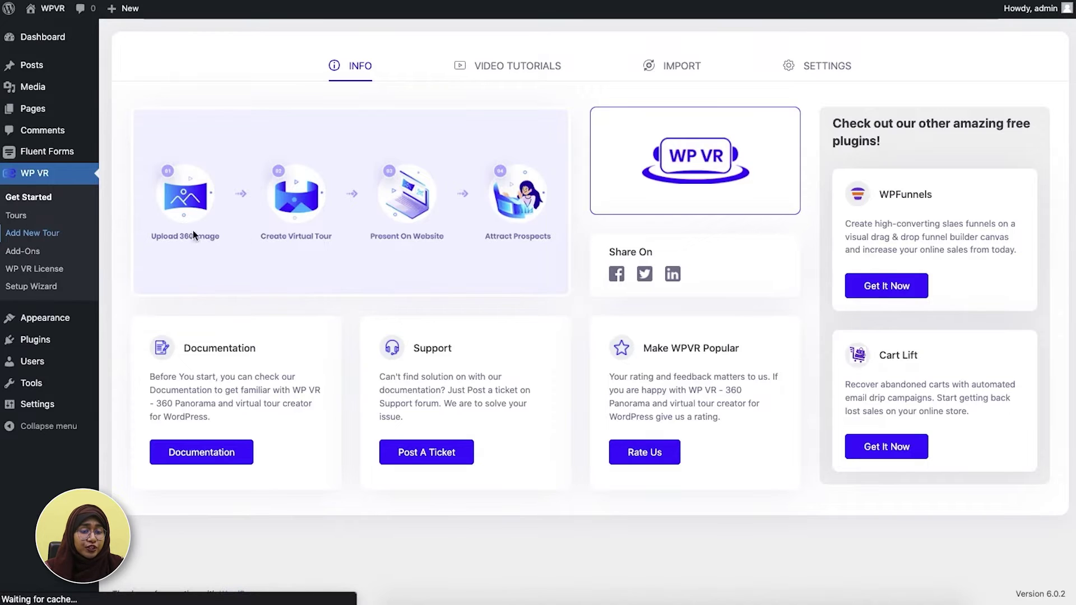
text(Virtual Real Estate)
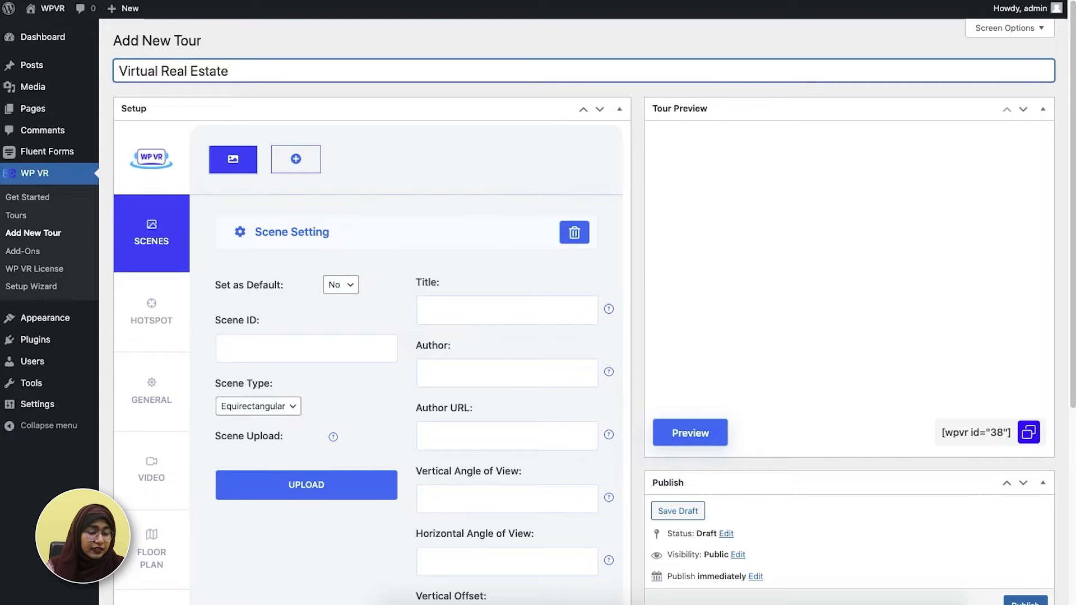
Step: Add scene 1 with Scene1.jpg and scene 2 with Scene2.jpg as panoramas
click(262, 357)
text(1)
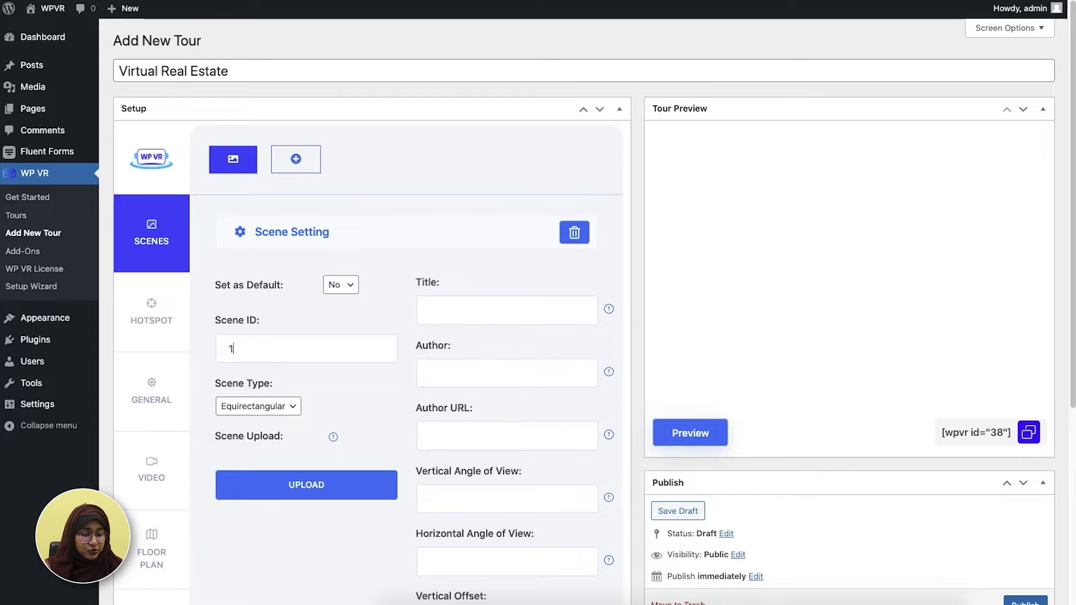
click(290, 483)
click(253, 180)
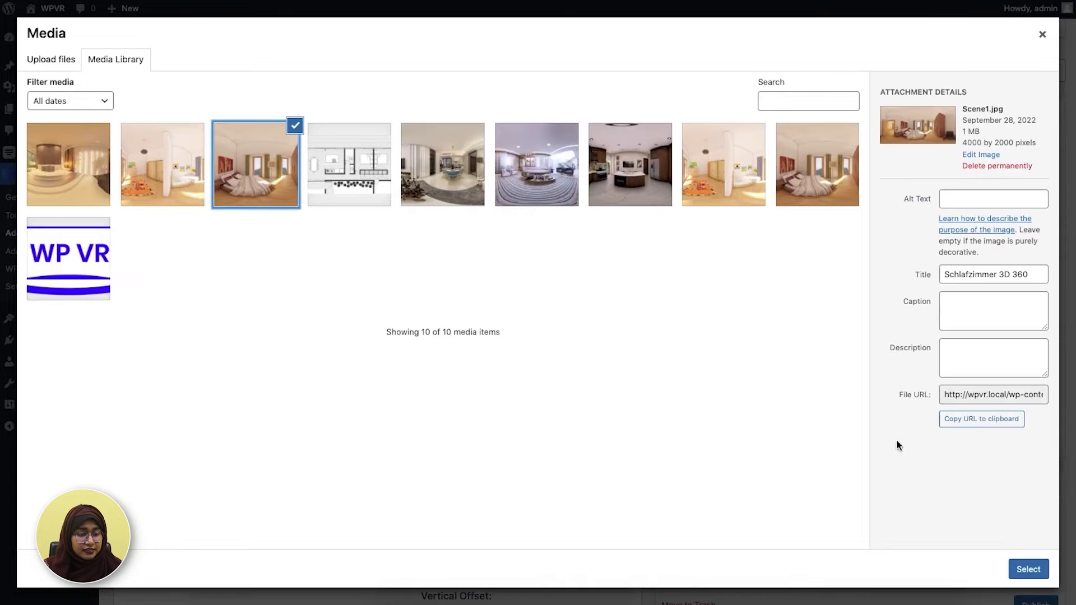
click(1027, 569)
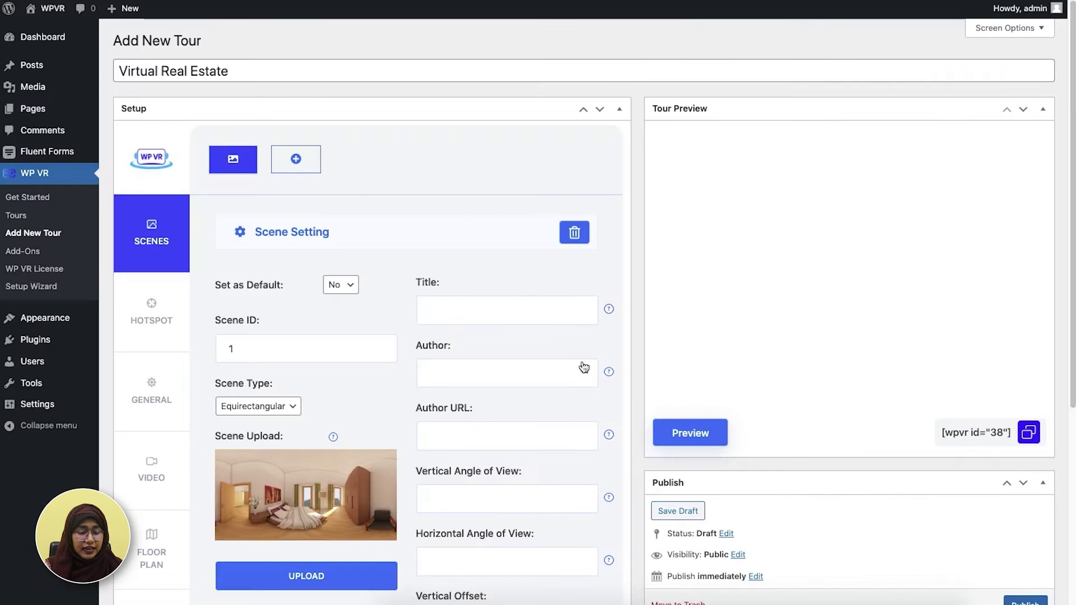
click(314, 161)
text(2)
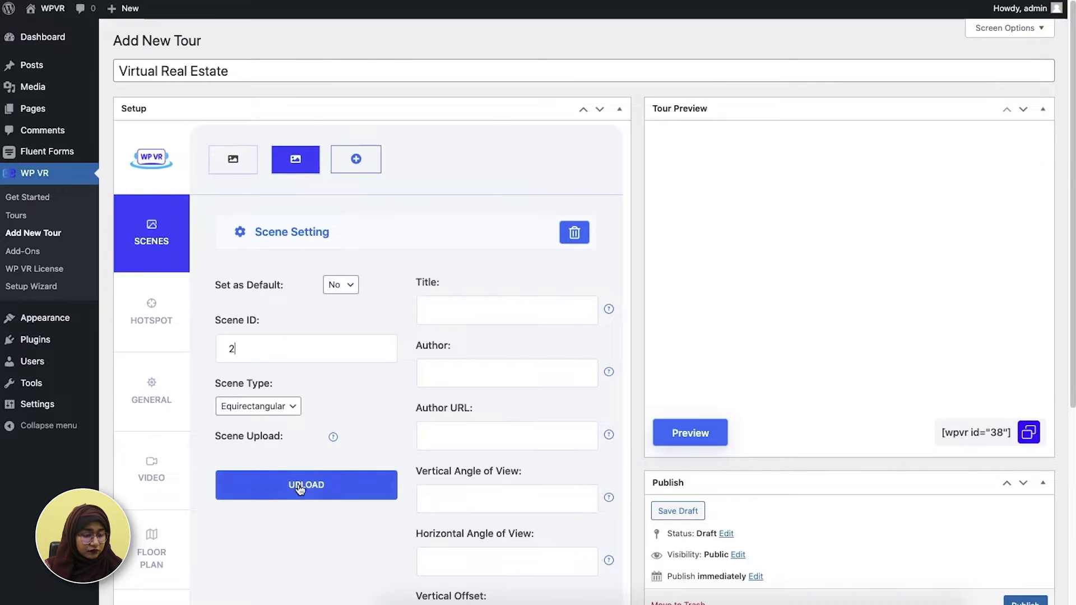
click(306, 483)
click(166, 166)
click(1018, 570)
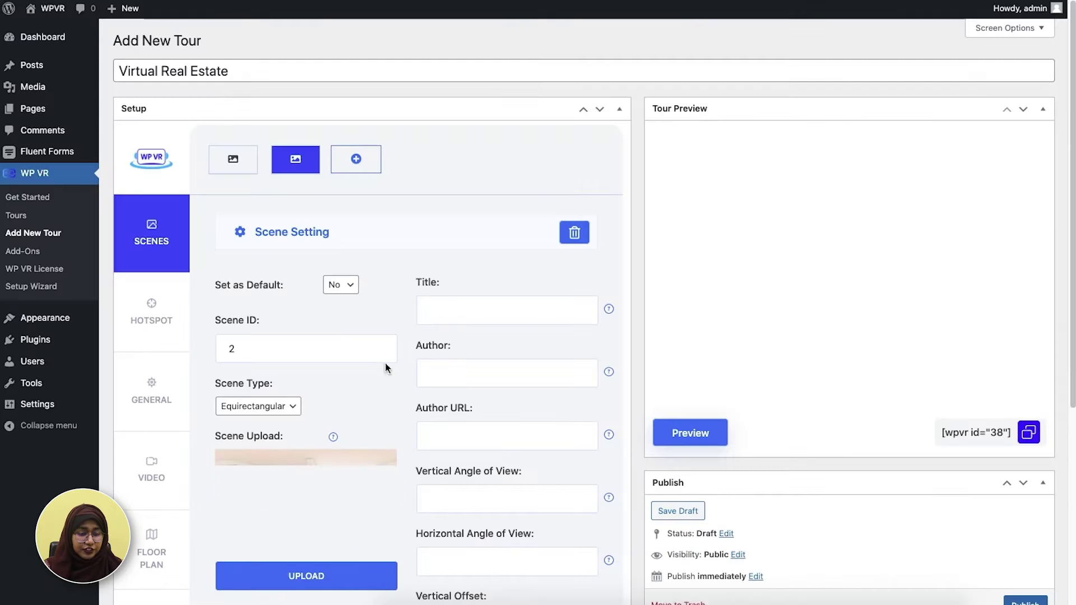
Step: Add scene 3 with the living-room panorama and load the tour preview
click(356, 162)
click(292, 351)
text(3)
click(312, 483)
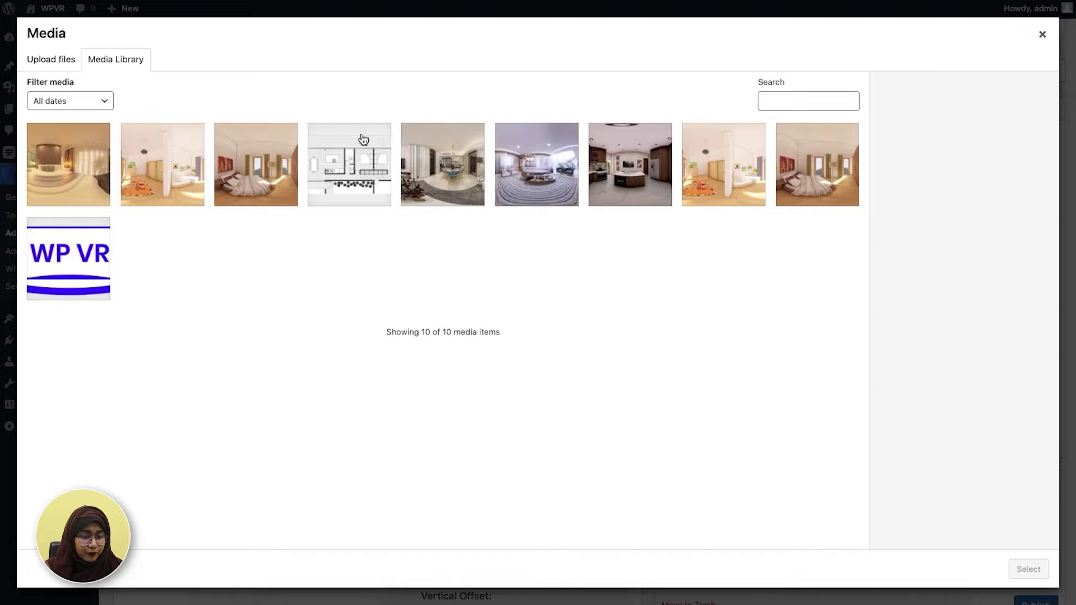
click(445, 182)
click(1026, 571)
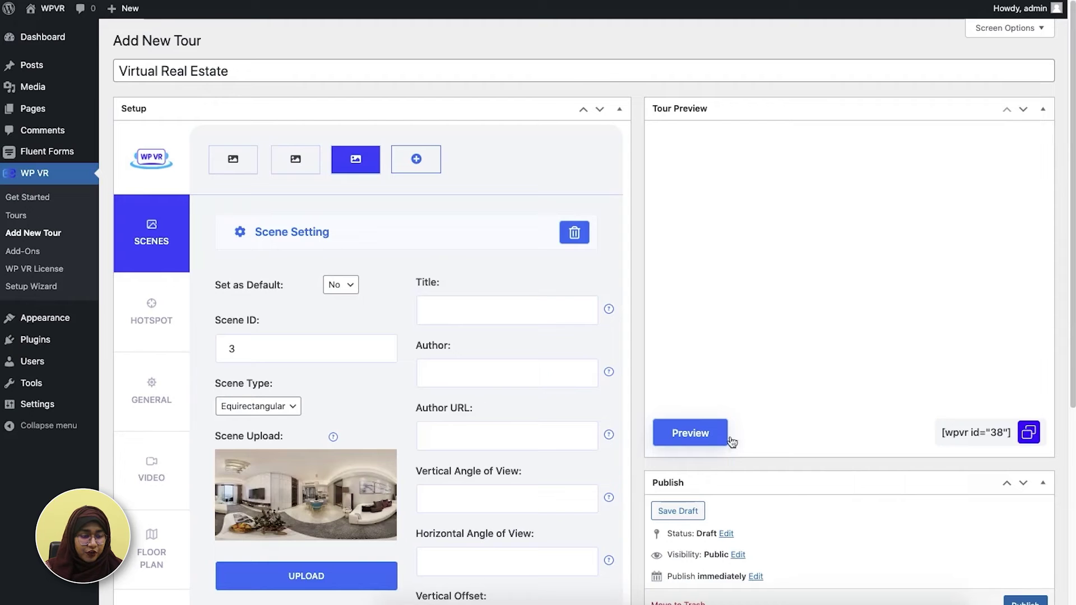
click(711, 440)
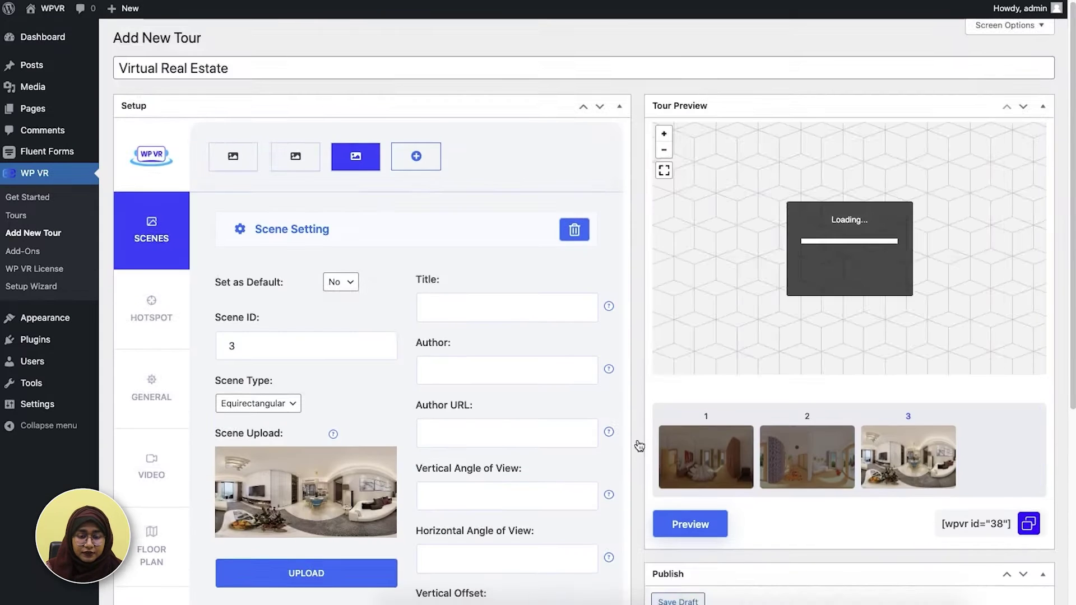
Step: Look around the bedroom panorama in Tour Preview, then show the hotspot settings
scroll(642, 446, down, 2)
mouse_move(751, 134)
mouse_down()
mouse_move(993, 100)
mouse_move(877, 44)
mouse_move(732, 106)
mouse_move(1000, 115)
mouse_up()
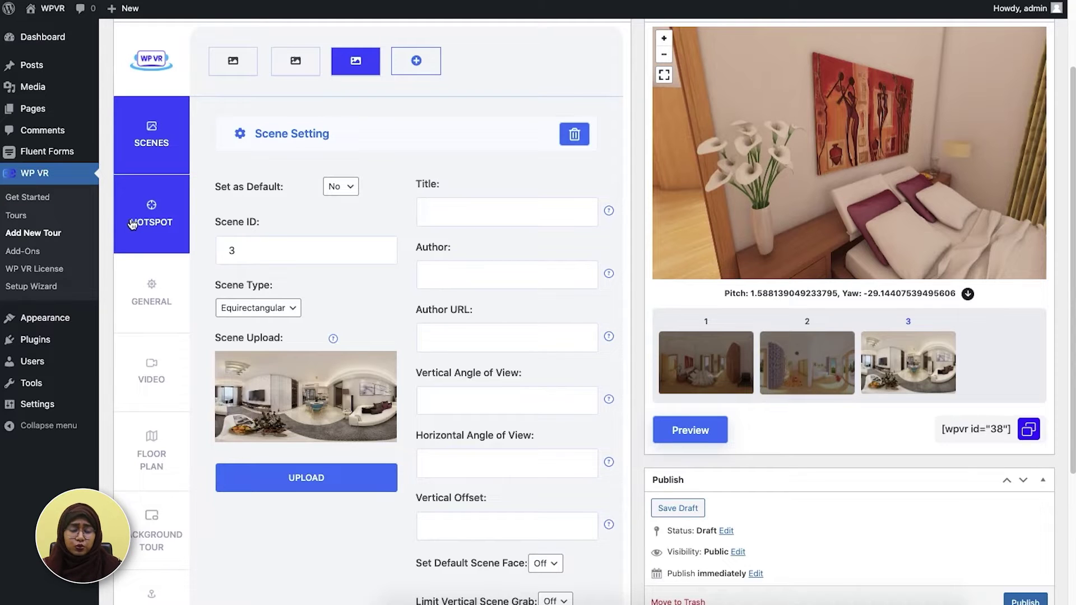
click(166, 240)
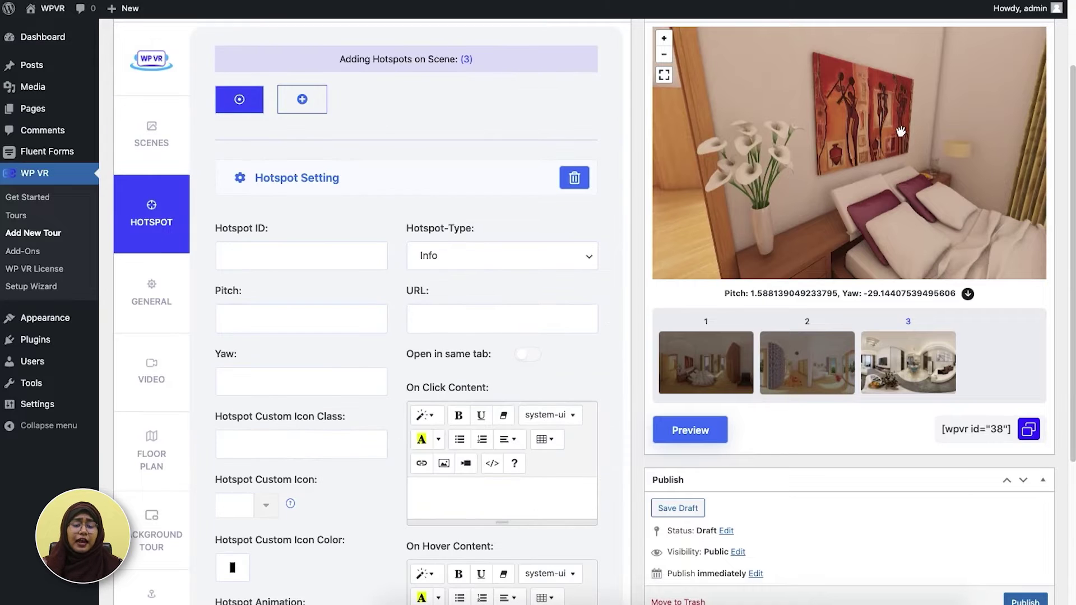
Step: Place a hotspot on the bed with its pitch and yaw, ID 'bed'
drag(901, 131, 847, 116)
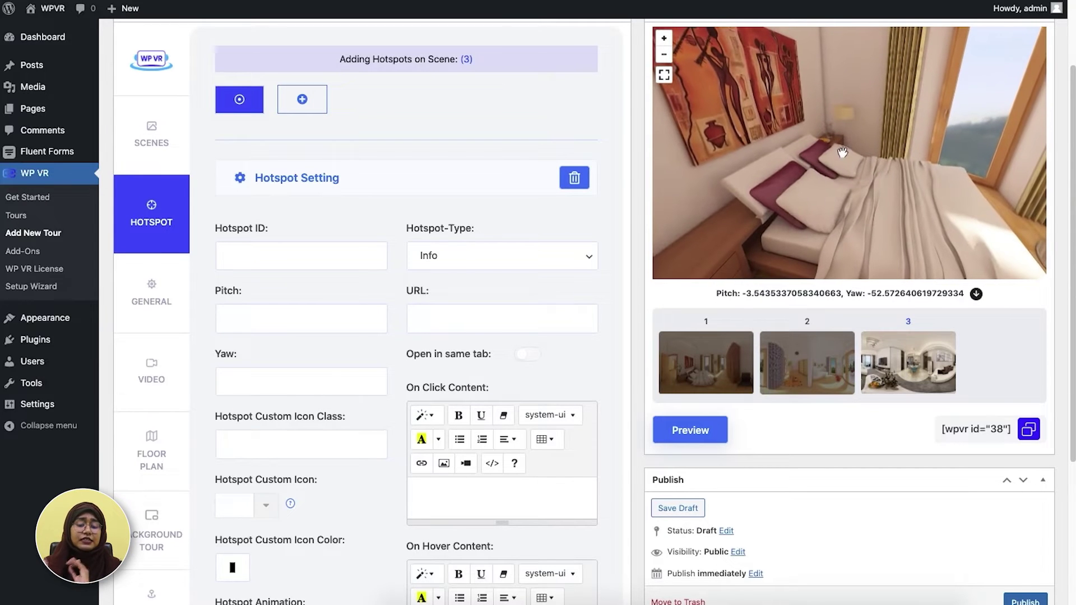
click(874, 197)
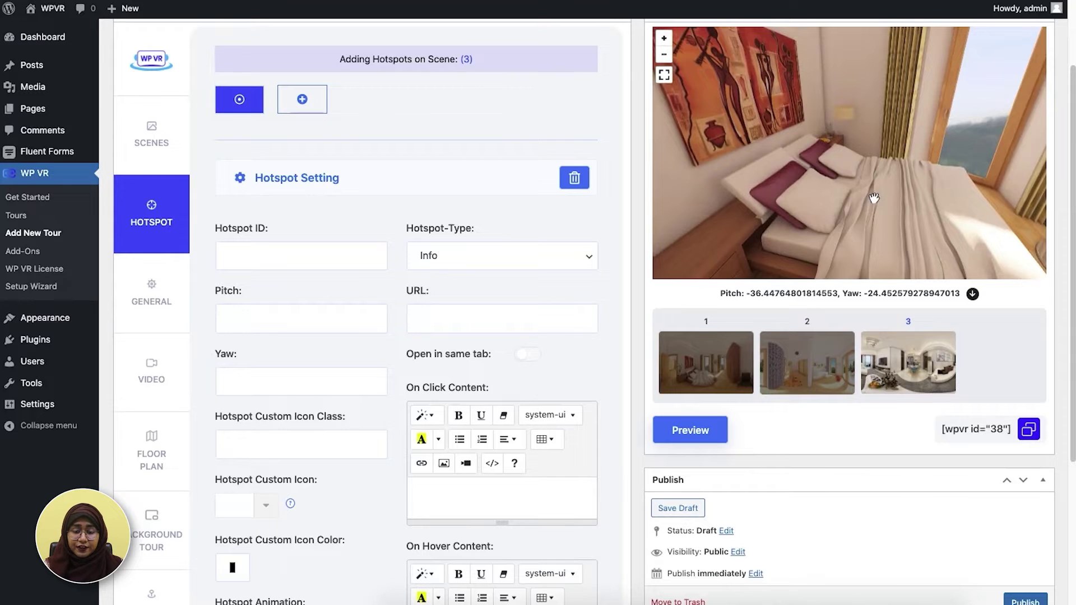
click(973, 294)
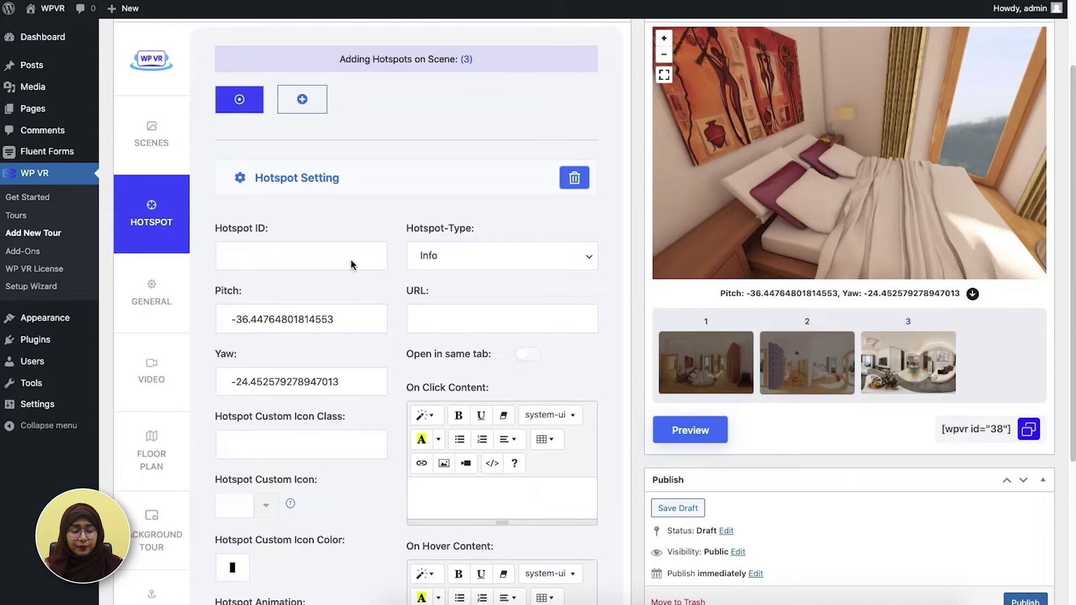
click(266, 257)
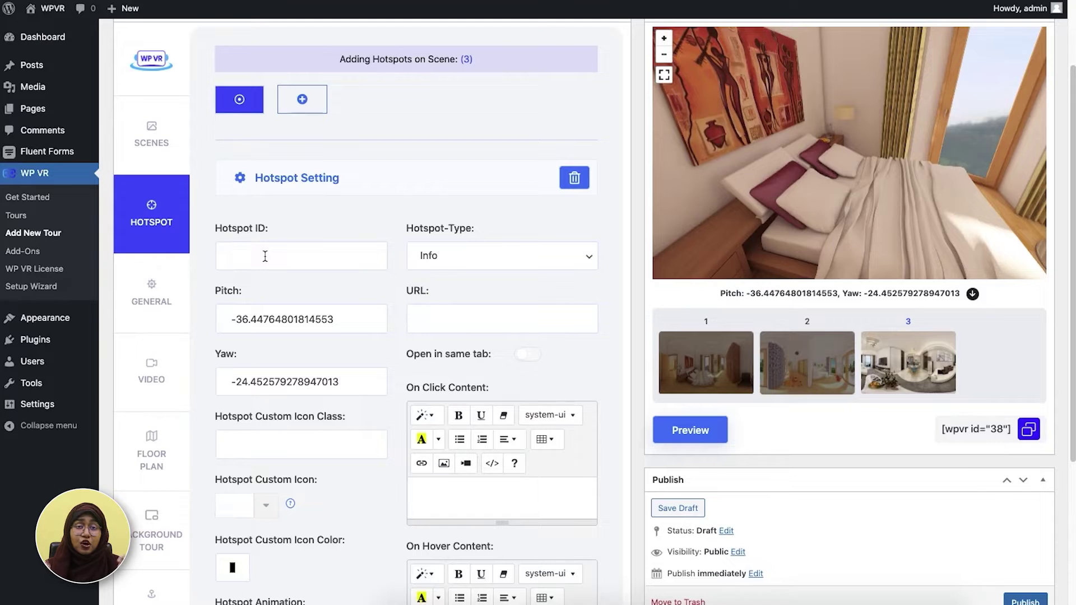
text(bed)
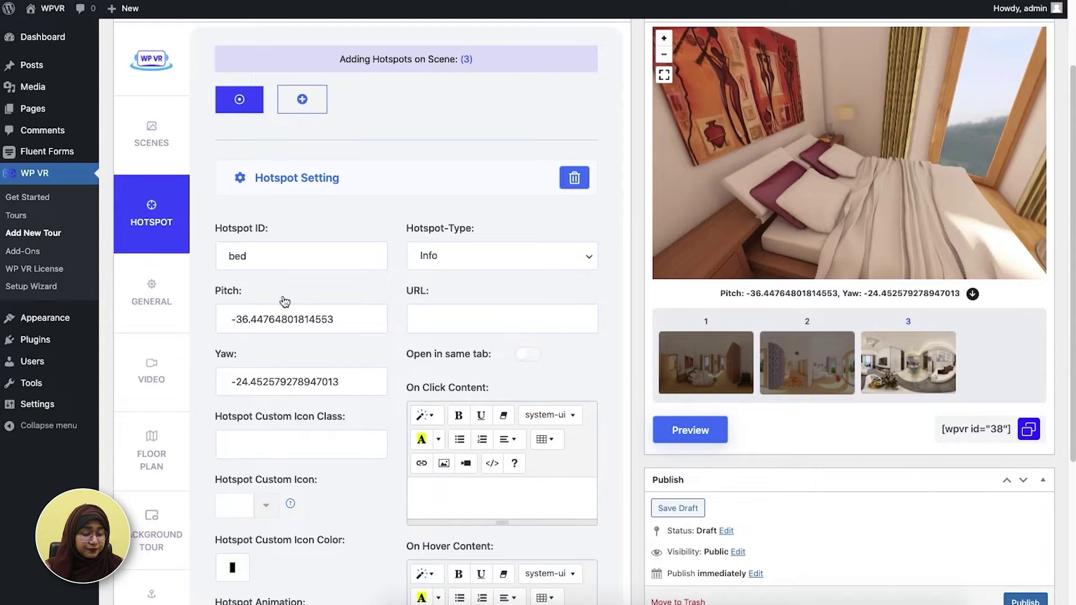
Step: Give the hotspot a blue bed icon and publish the tour
scroll(277, 368, down, 1)
click(234, 542)
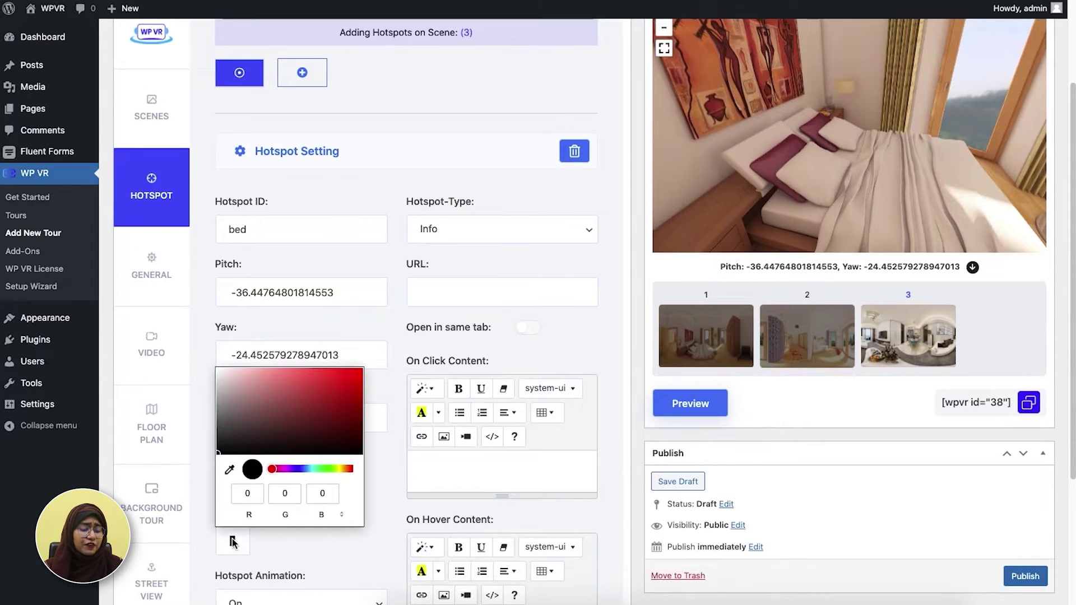
click(308, 467)
click(349, 373)
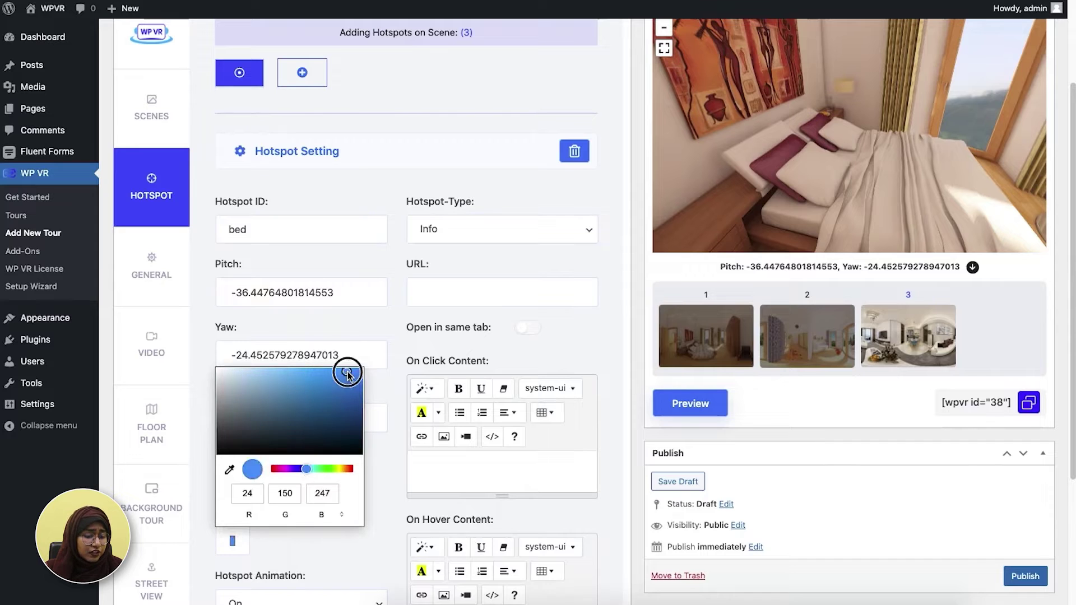
key(Return)
click(261, 485)
text(bed)
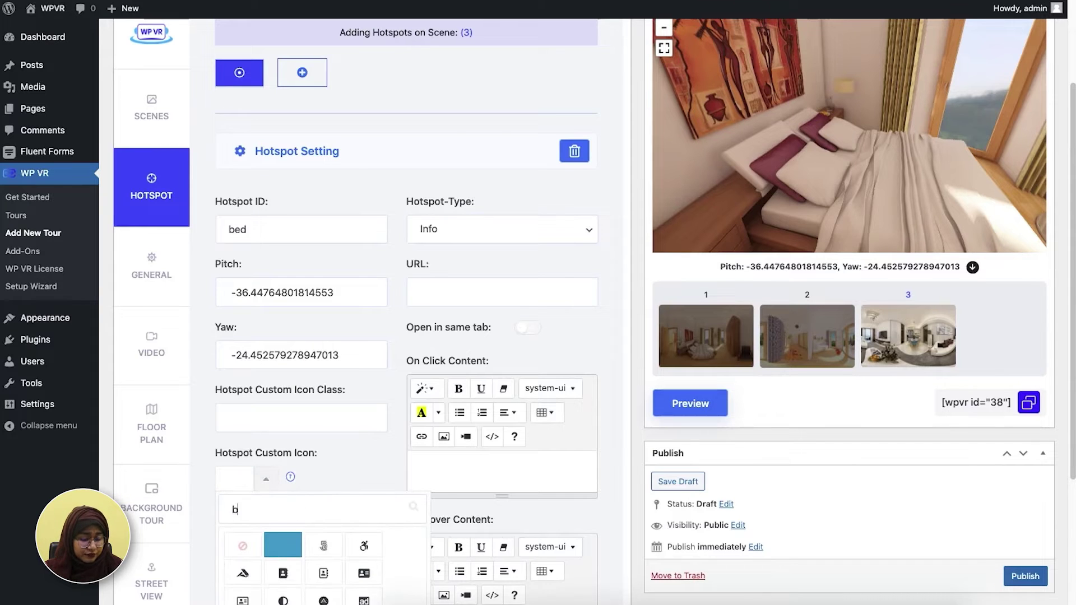
click(283, 545)
scroll(1006, 499, down, 2)
click(1025, 472)
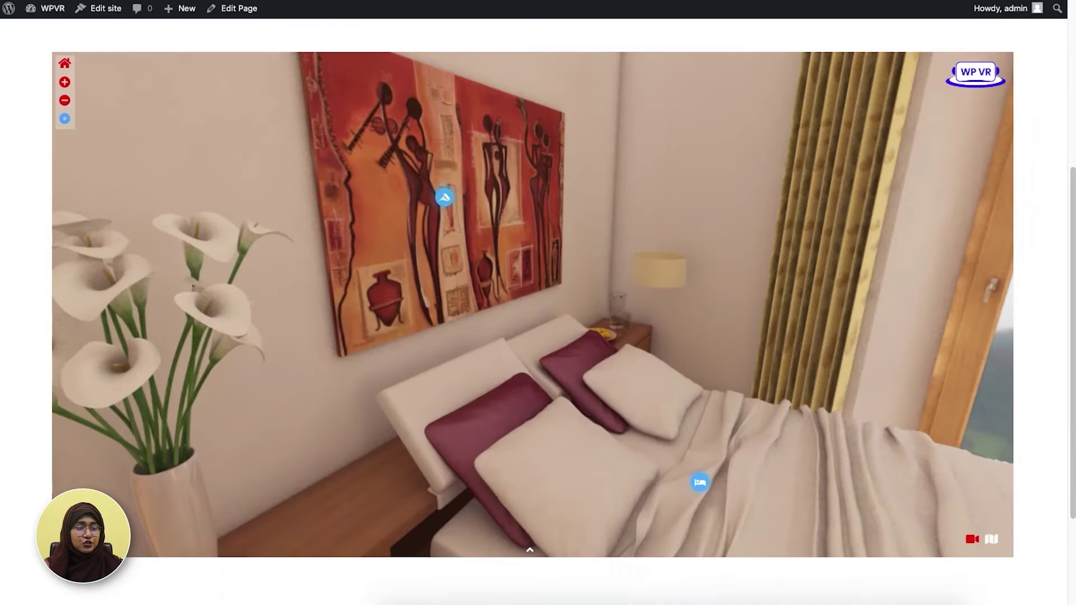
Step: Rotate the live tour toward the lilies and painting to check the Painting hotspot label
drag(639, 260, 552, 211)
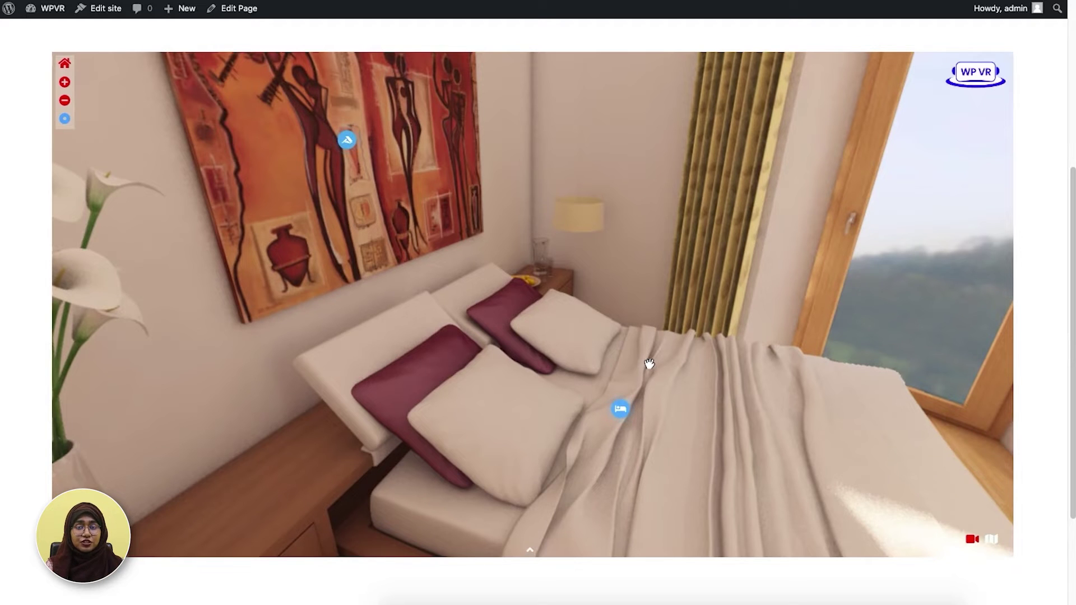
mouse_move(620, 413)
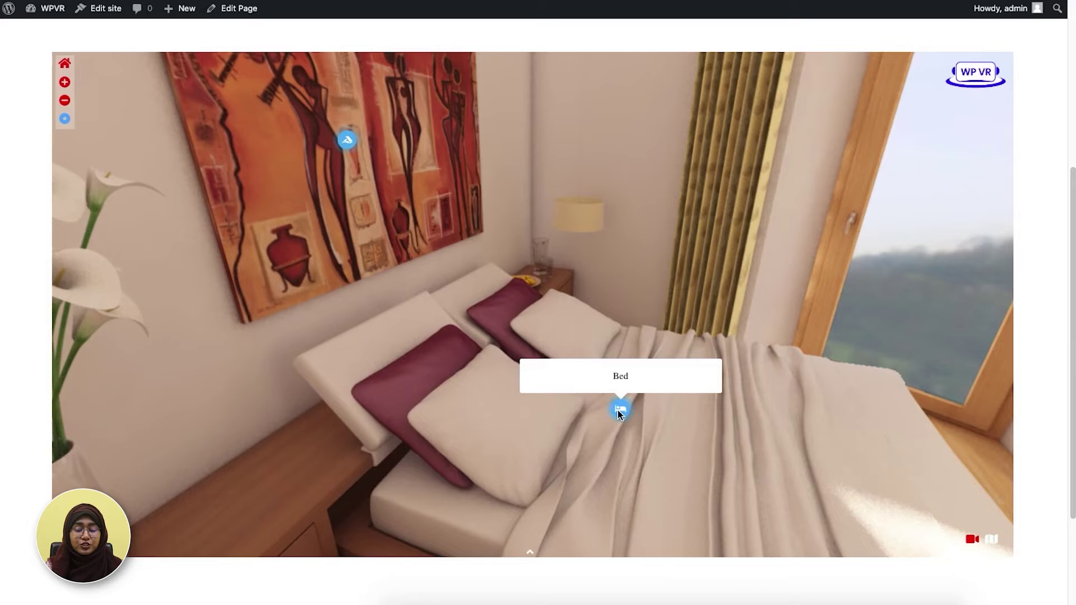
drag(482, 308, 591, 403)
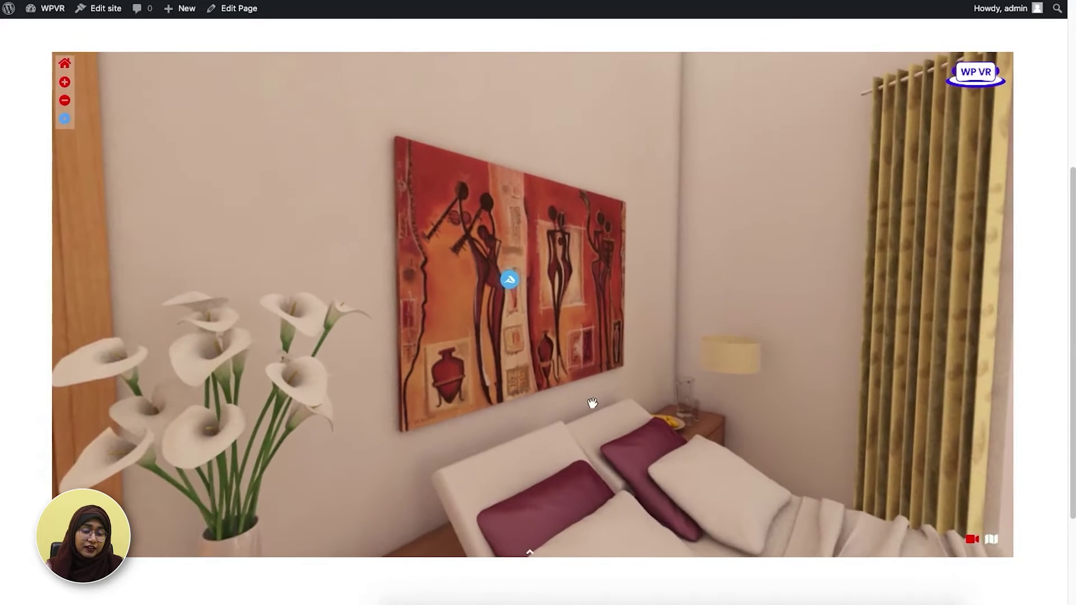
mouse_move(507, 283)
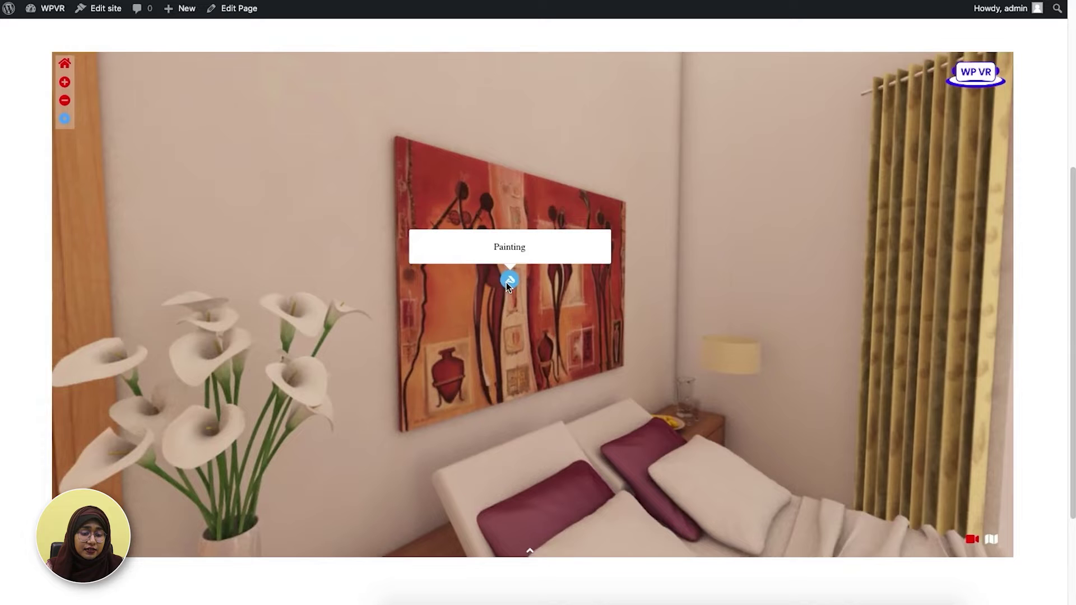
drag(339, 342, 436, 316)
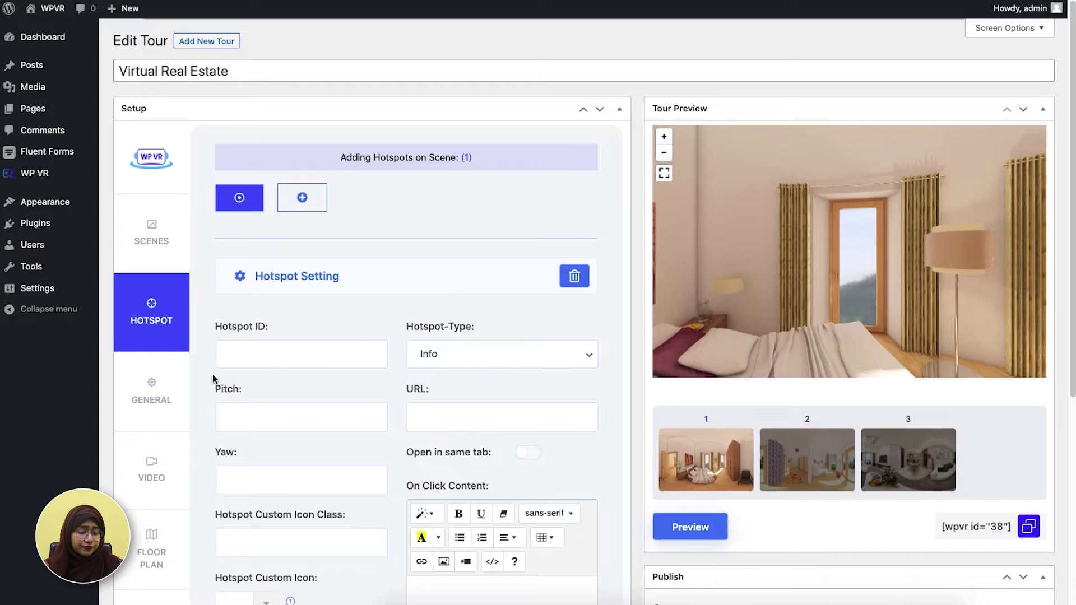
Step: Add a hotspot 'Go' on scene 1 positioned at the doorway
click(160, 241)
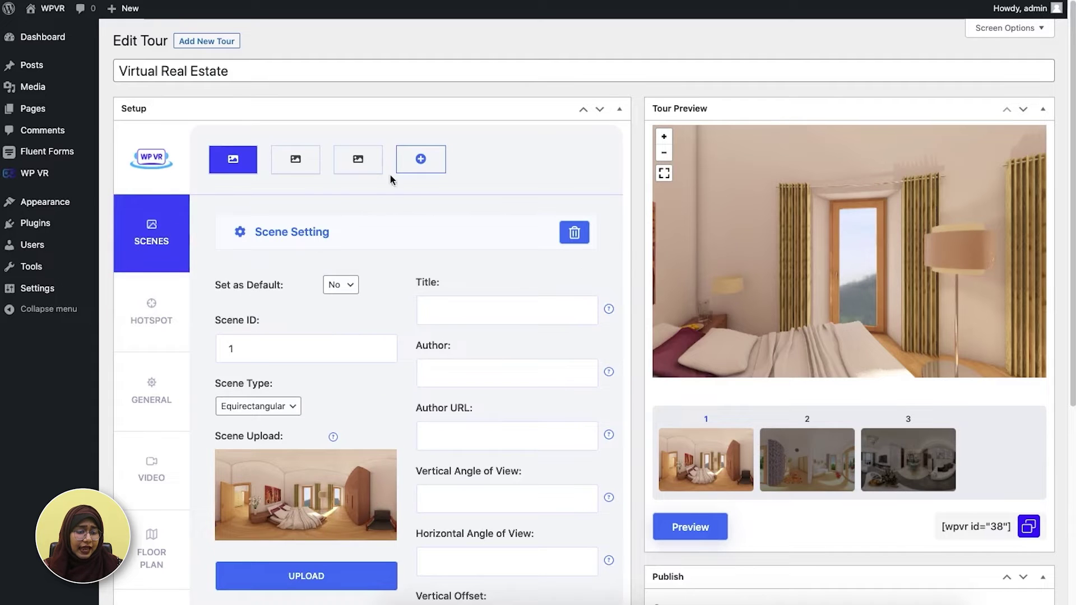
click(150, 311)
click(306, 197)
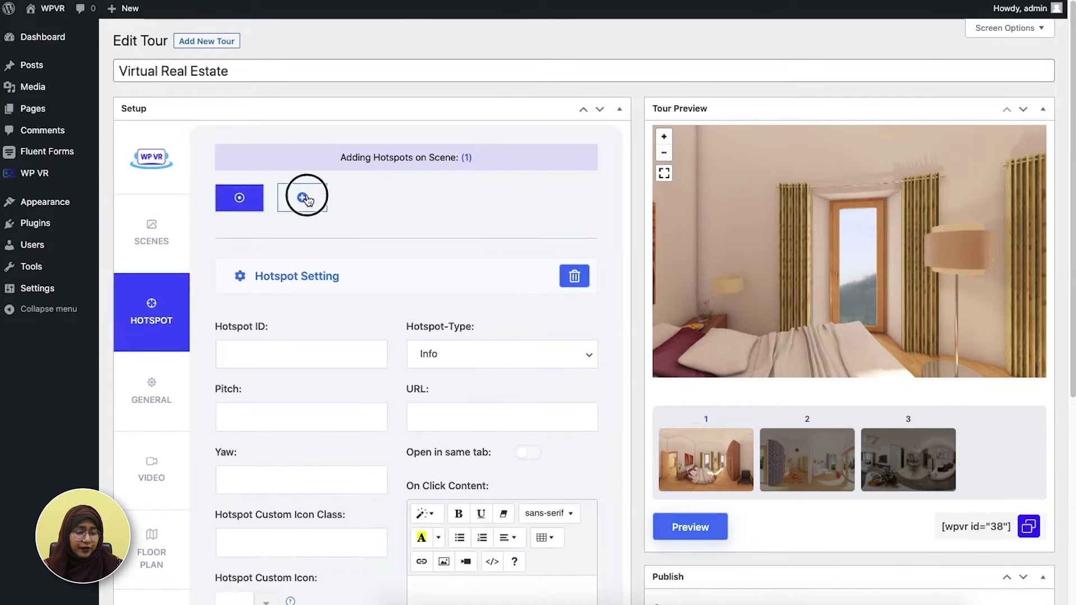
click(261, 353)
text(Go)
drag(740, 315, 815, 275)
click(815, 275)
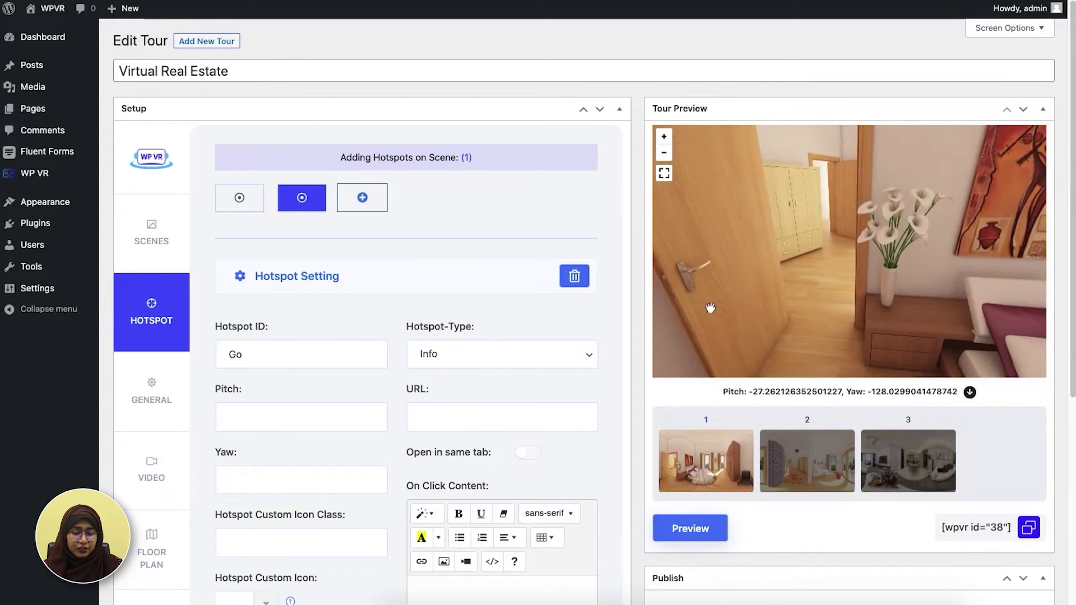
click(970, 392)
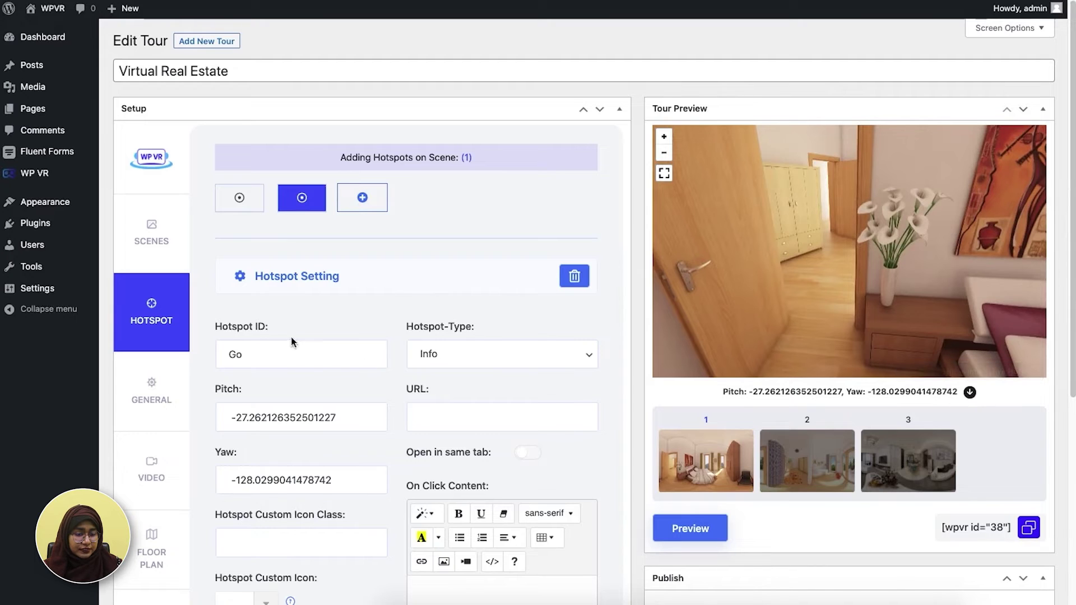
Step: Make the Go hotspot a Scene link to scene 2 and update the tour
click(486, 361)
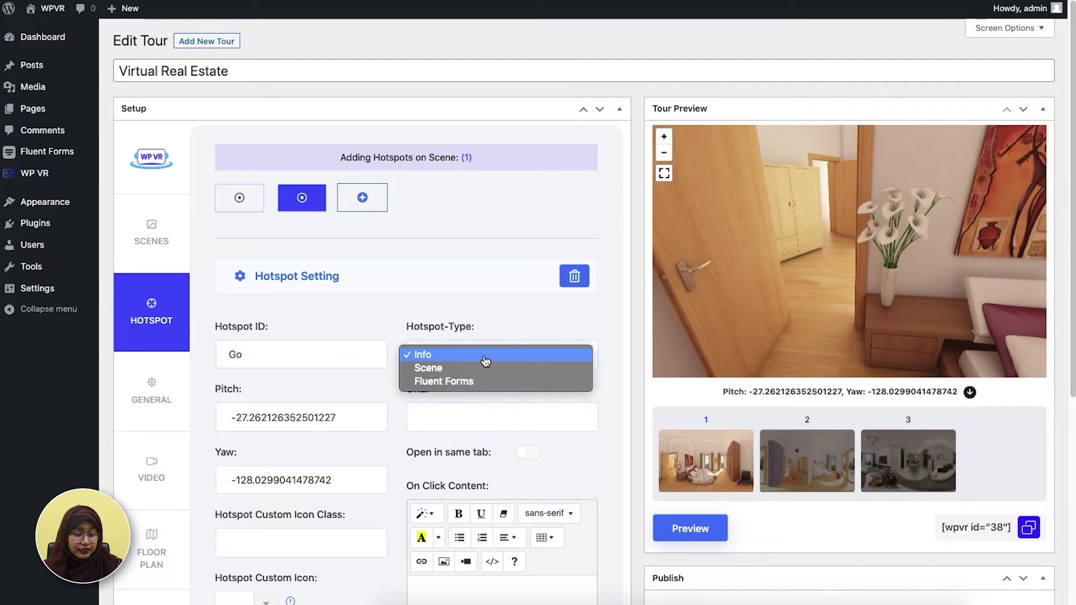
click(445, 370)
scroll(493, 504, down, 1)
click(456, 551)
click(460, 580)
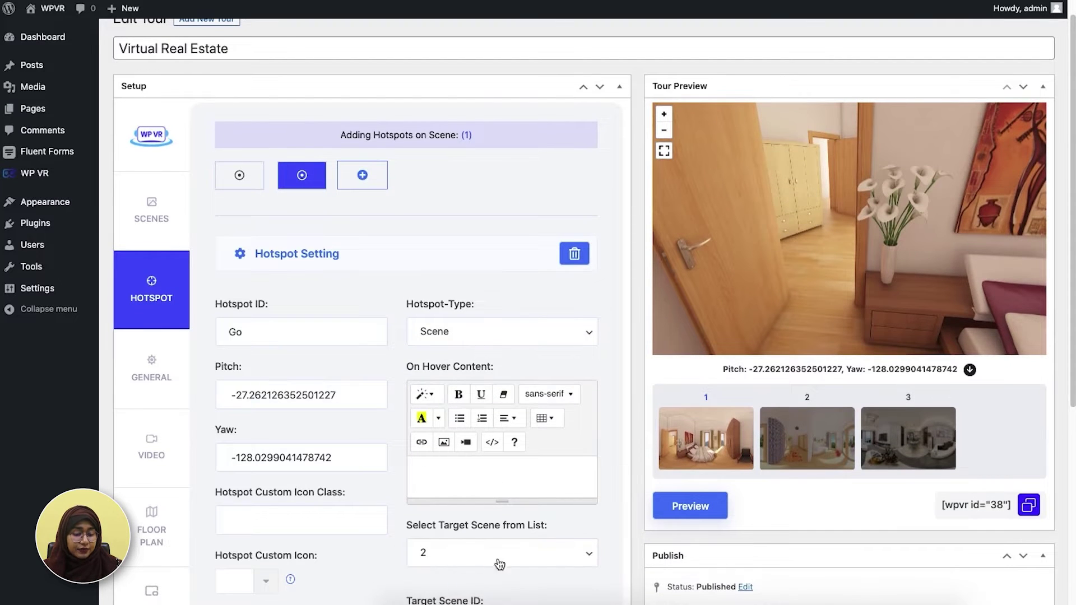
scroll(859, 378, down, 5)
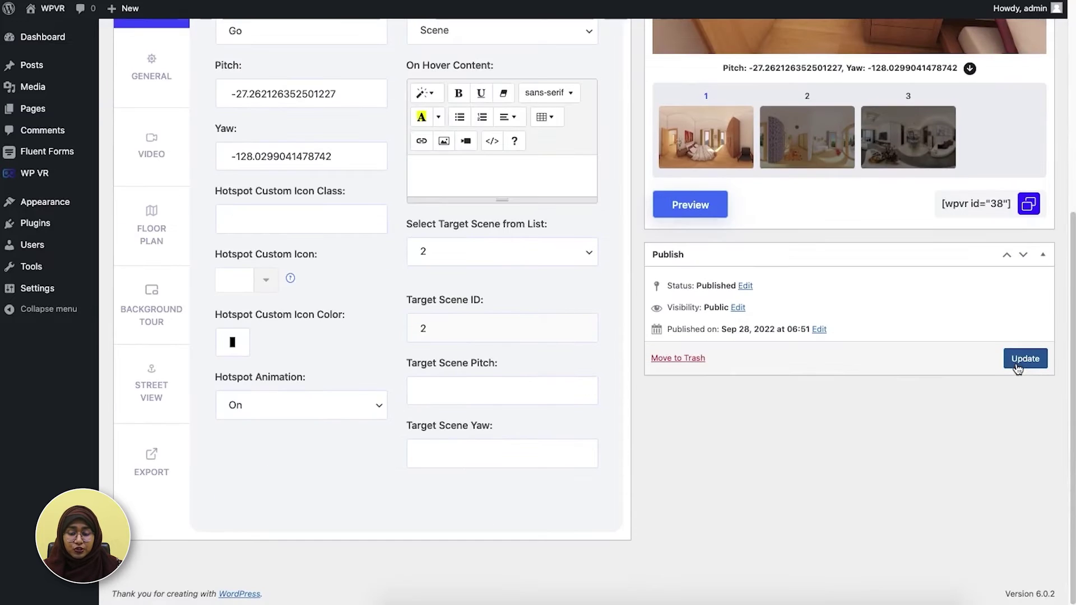
click(1025, 359)
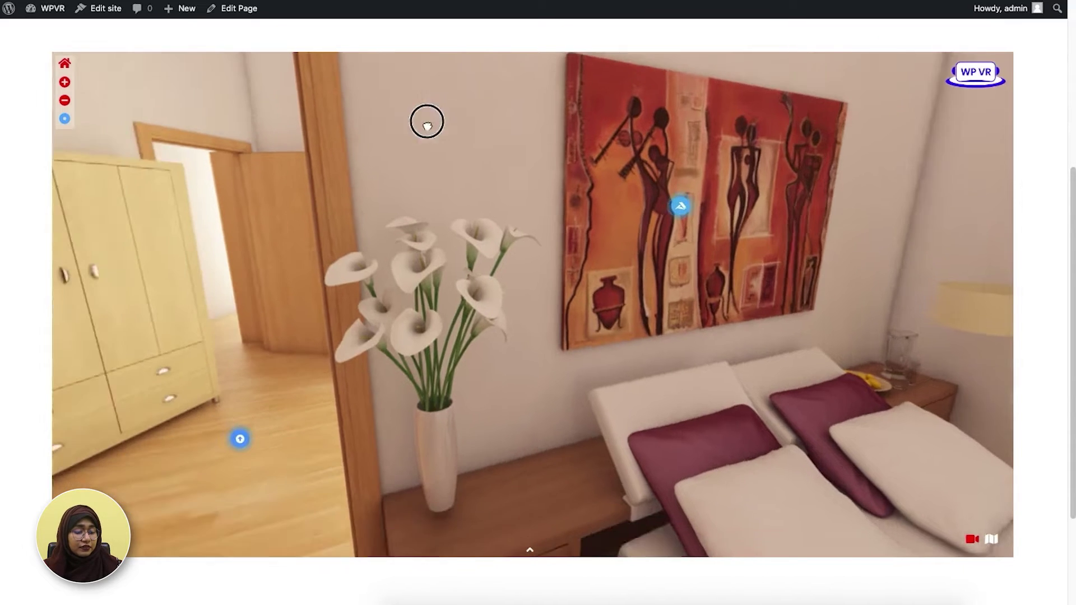
Step: Follow the doorway floor hotspot on the live tour and look around the second bedroom
drag(427, 121, 471, 120)
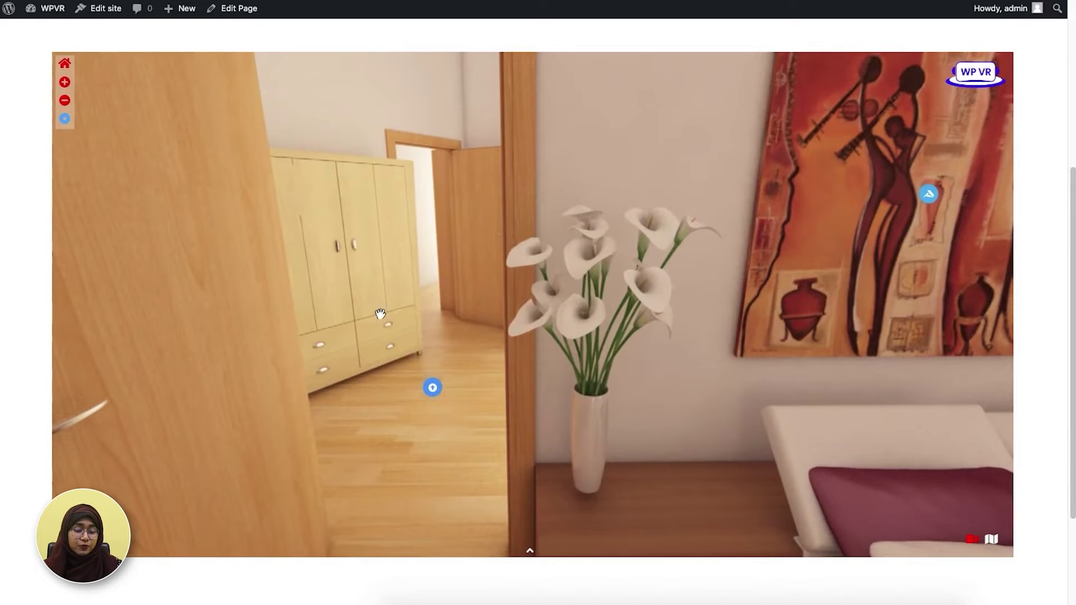
click(432, 387)
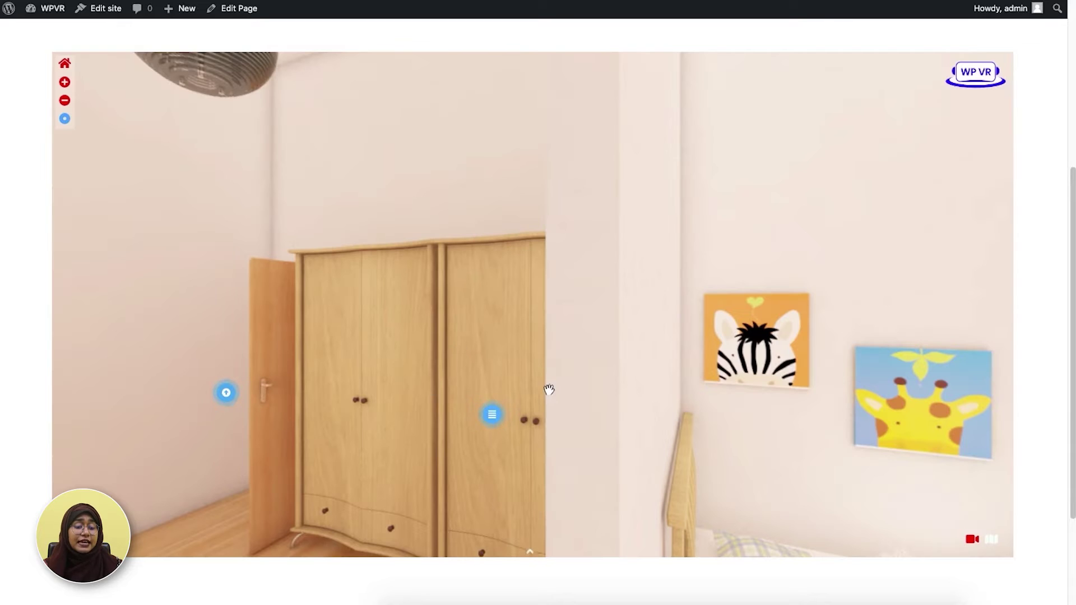
drag(686, 264, 270, 246)
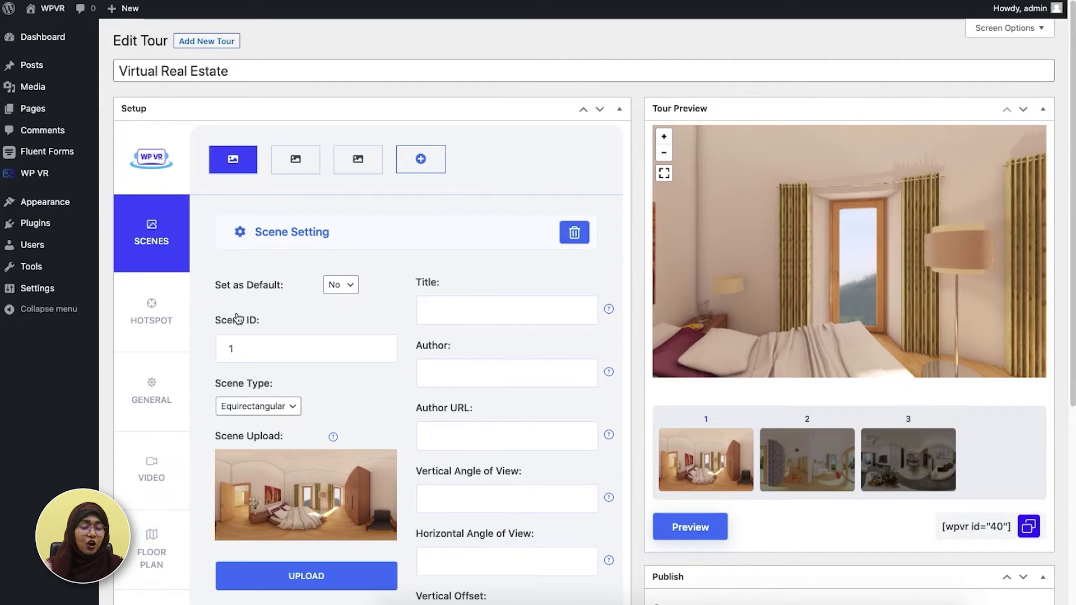
Step: Add a hotspot 'Contact' on scene 3 positioned at the dining table
click(372, 169)
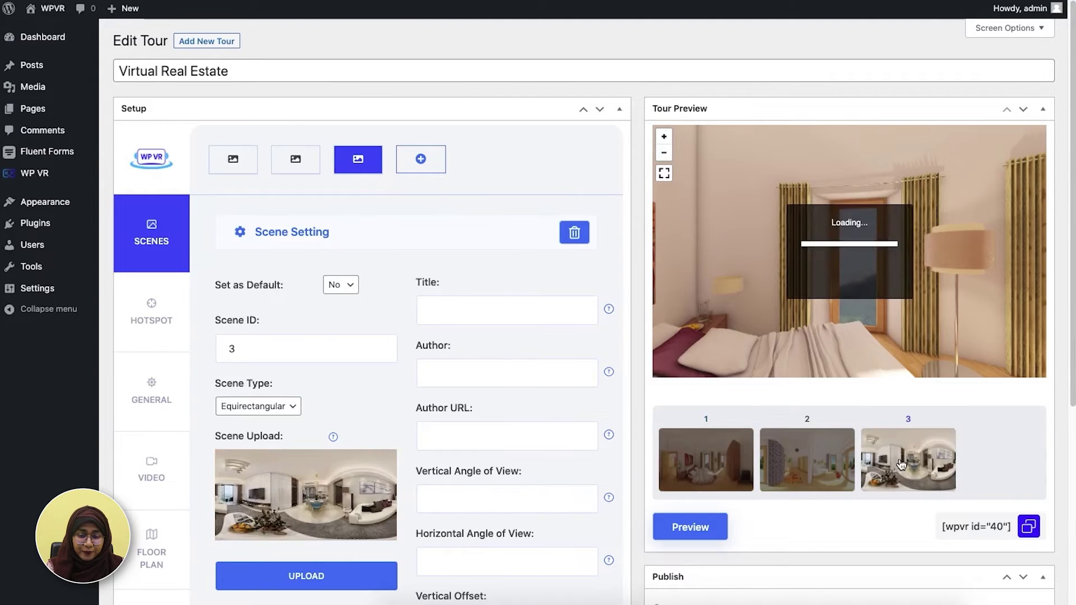
click(156, 316)
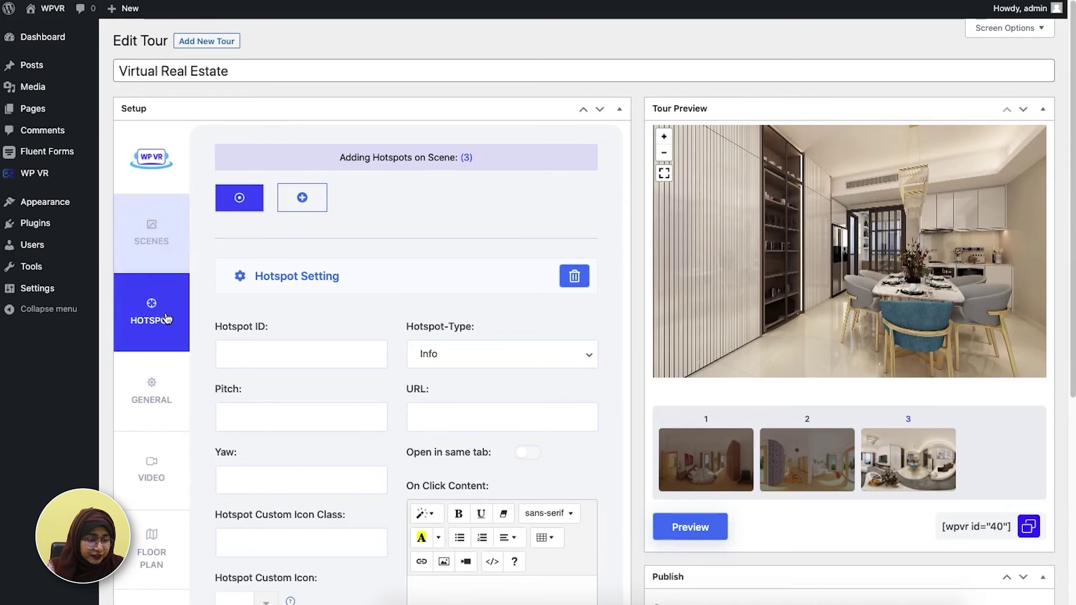
click(312, 353)
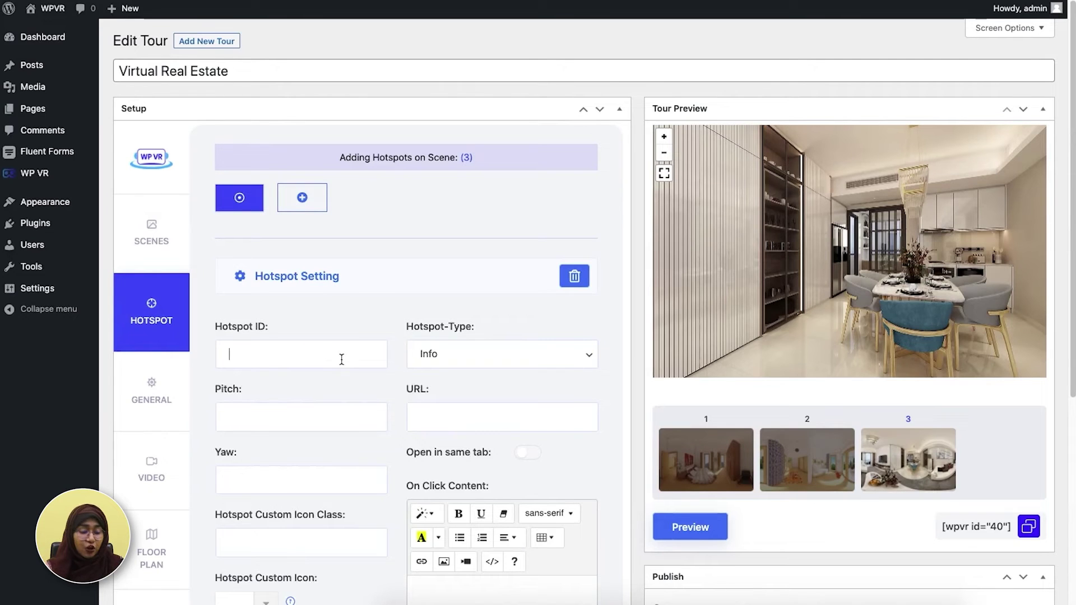
text(Contact)
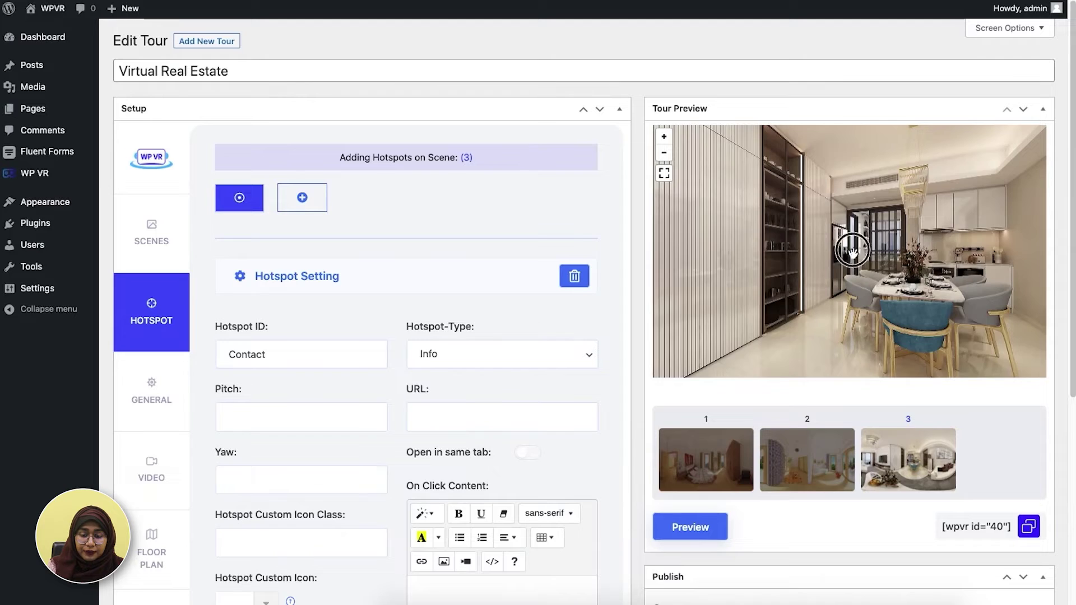
drag(852, 251, 766, 252)
click(835, 291)
click(968, 393)
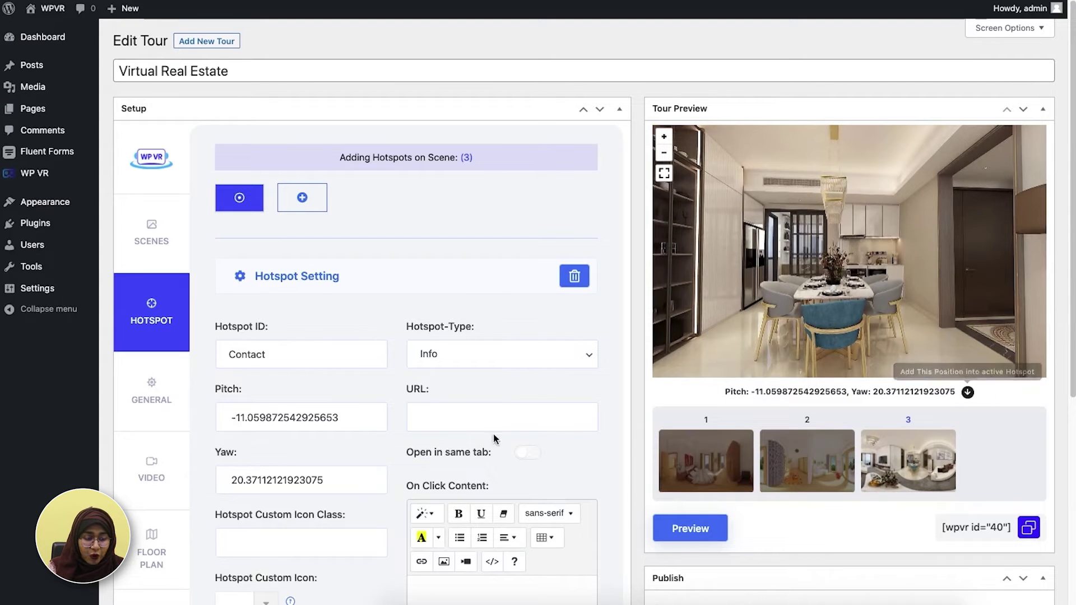
Step: Set it to Fluent Forms with Contact Form Real Estate, hover text 'Contact Form', and update
click(434, 368)
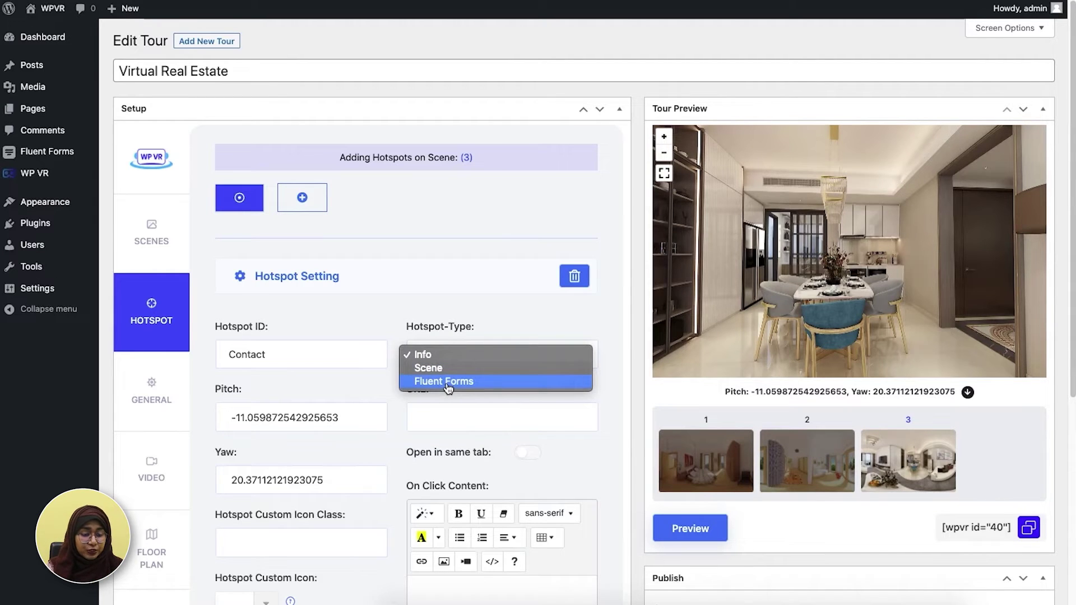
click(448, 382)
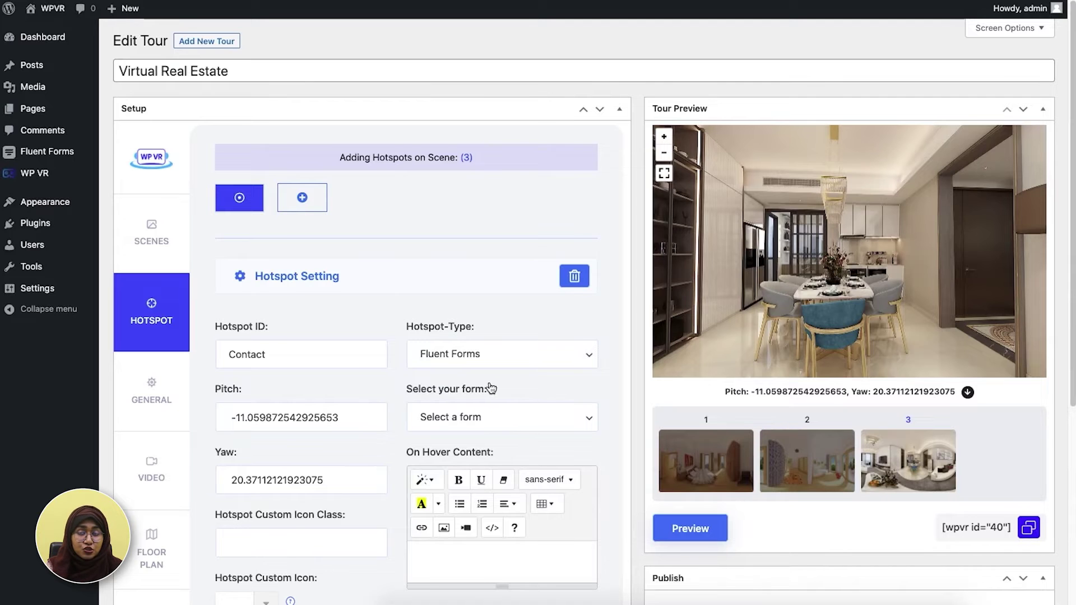
scroll(490, 388, down, 1)
click(486, 395)
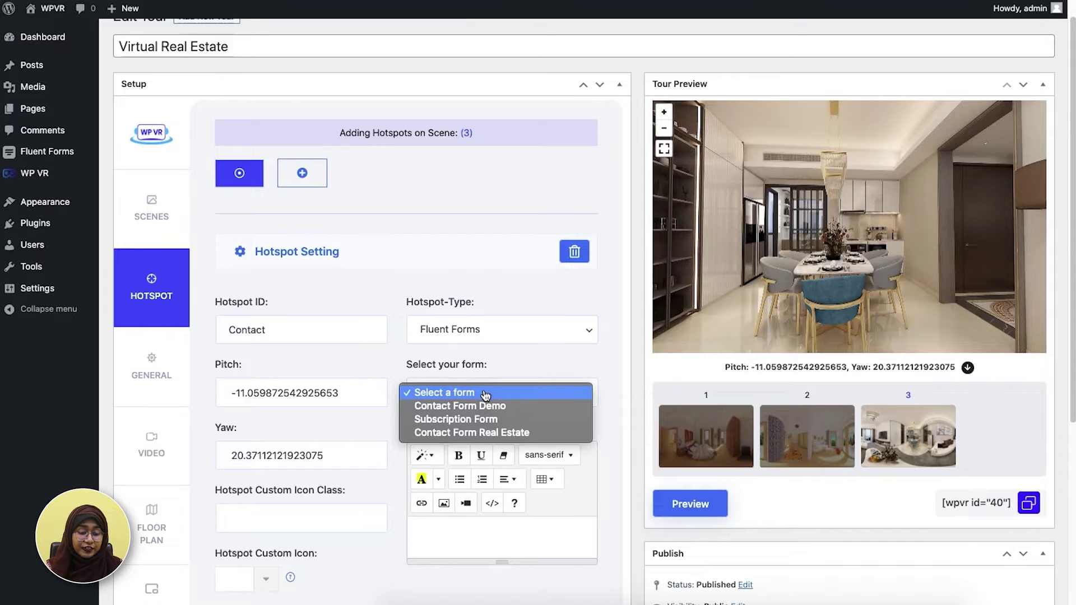
click(471, 432)
click(438, 527)
text(Conta)
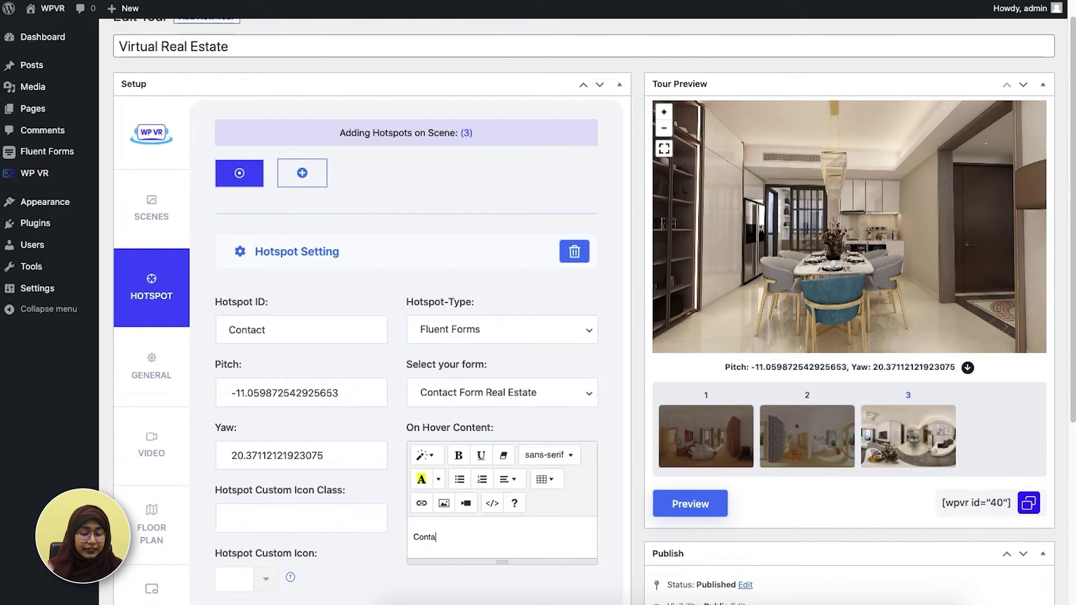
text(ct Form)
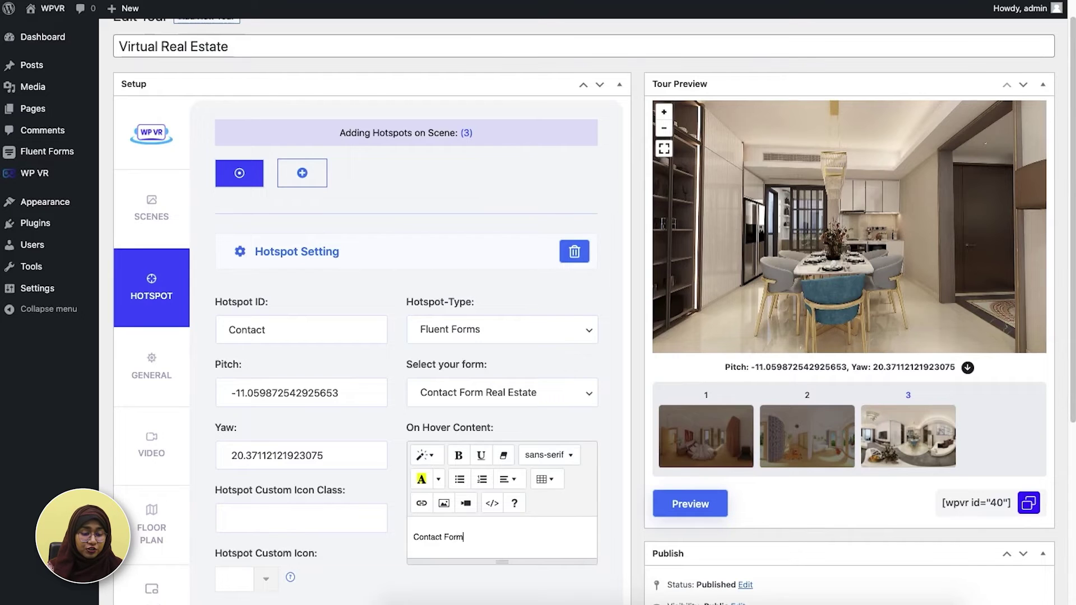
scroll(941, 372, down, 5)
click(1025, 404)
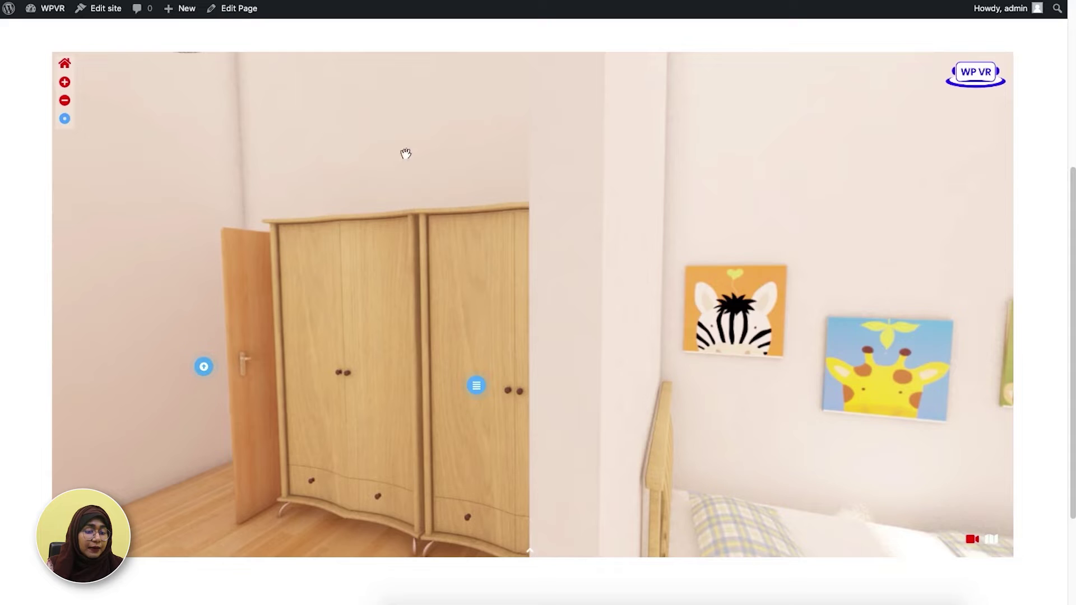
Step: Open the contact form from the dining-table hotspot on the live tour, then close it
drag(332, 170, 478, 147)
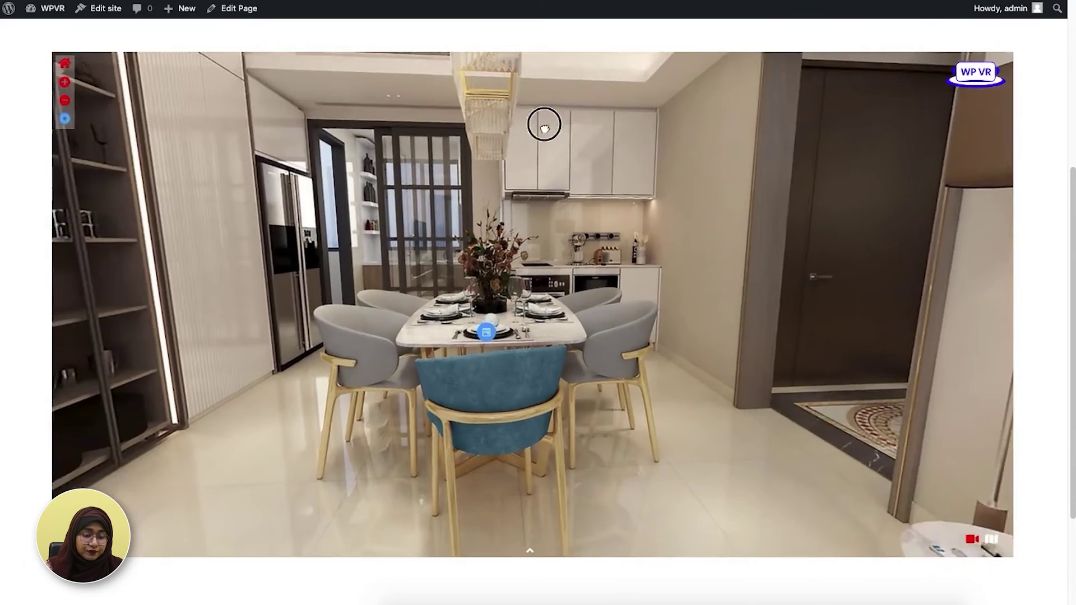
drag(510, 120, 572, 127)
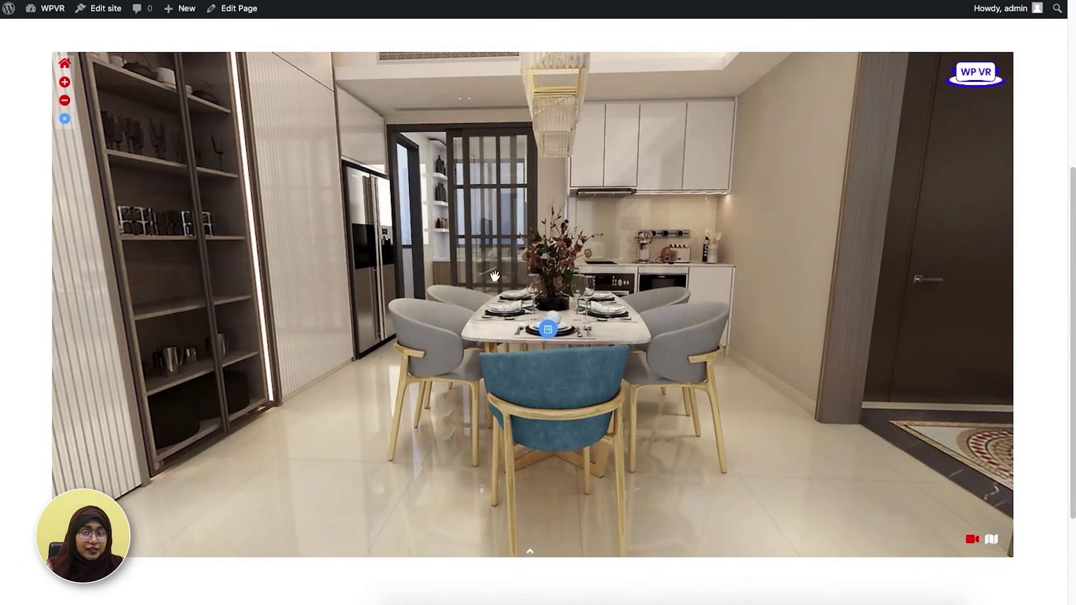
click(550, 332)
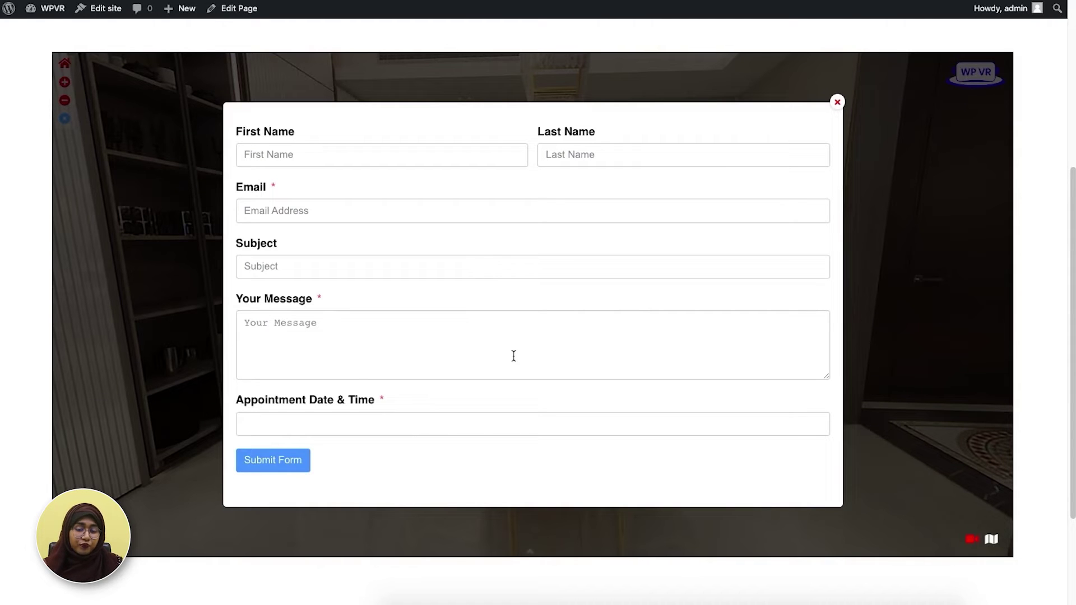
click(838, 101)
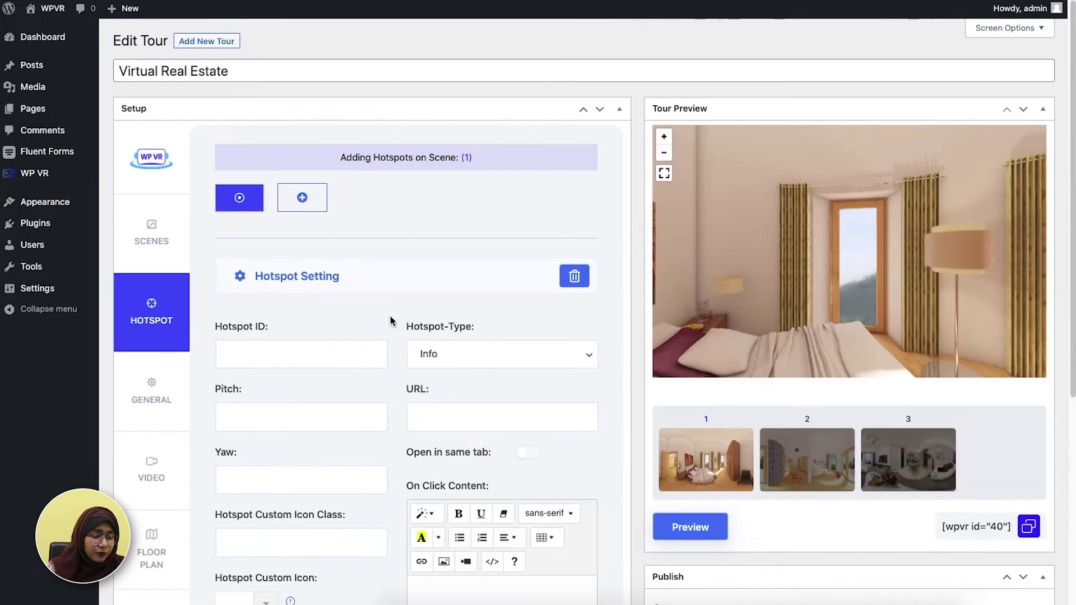
Step: Switch on Scene Gallery under General > Advanced Controls, then view the live dining-room tour
scroll(320, 312, down, 3)
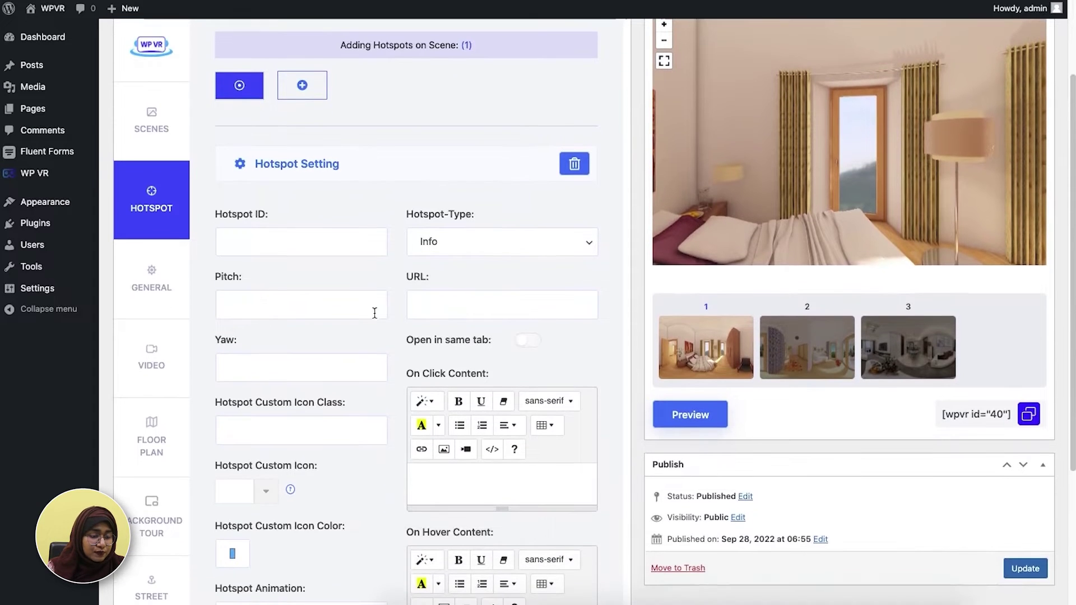
click(173, 302)
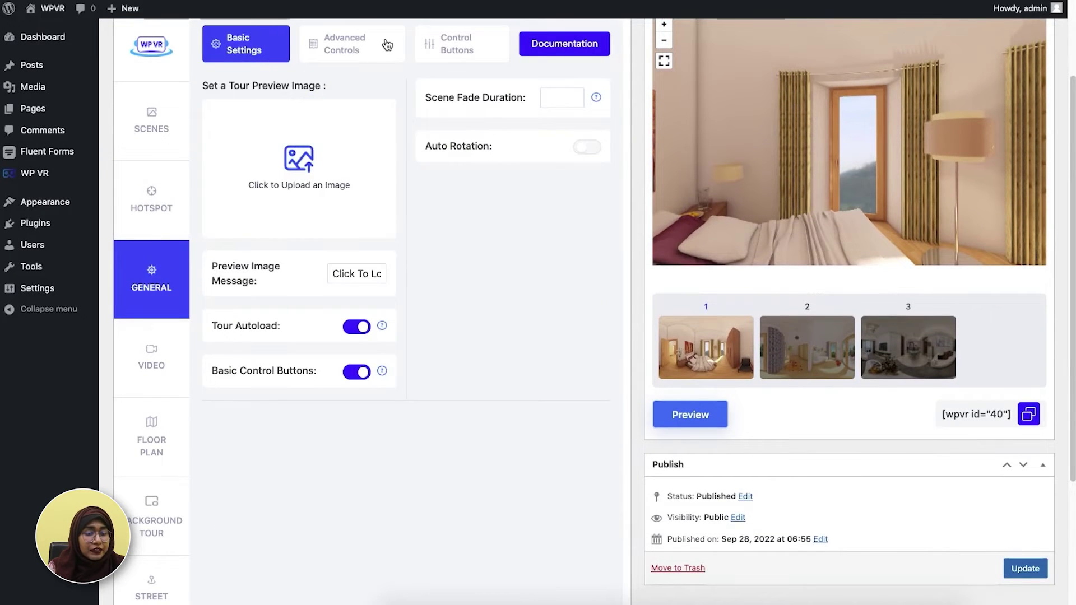
scroll(482, 236, up, 1)
click(374, 84)
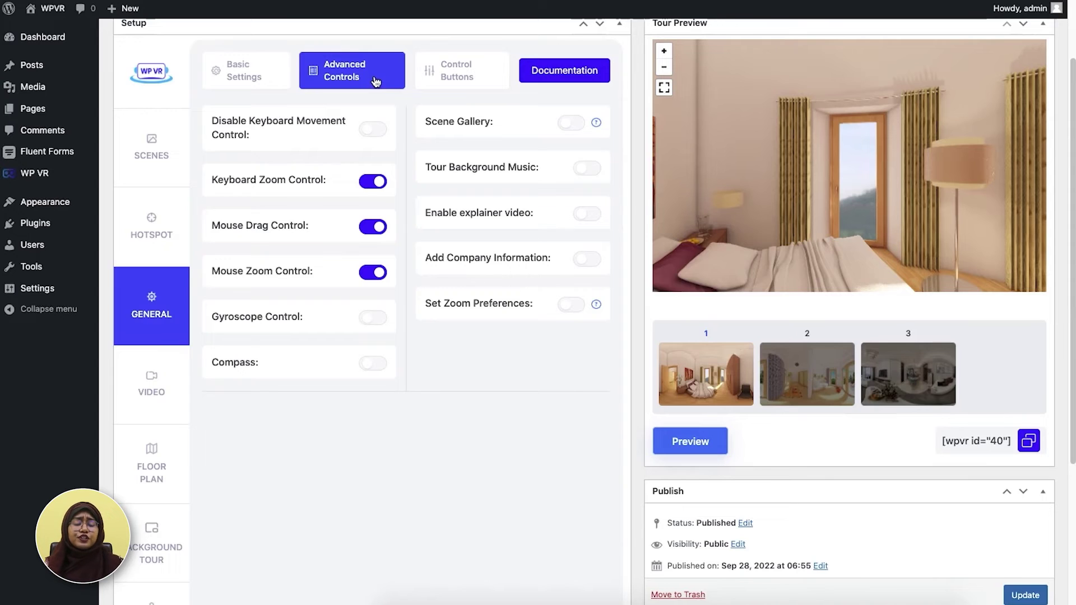
click(573, 124)
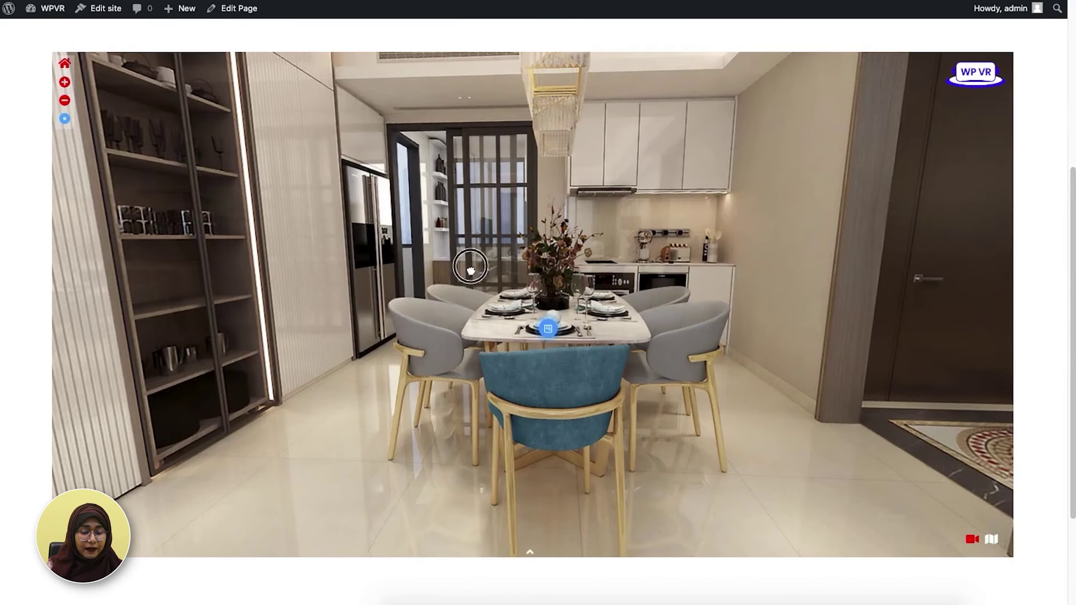
drag(470, 267, 410, 252)
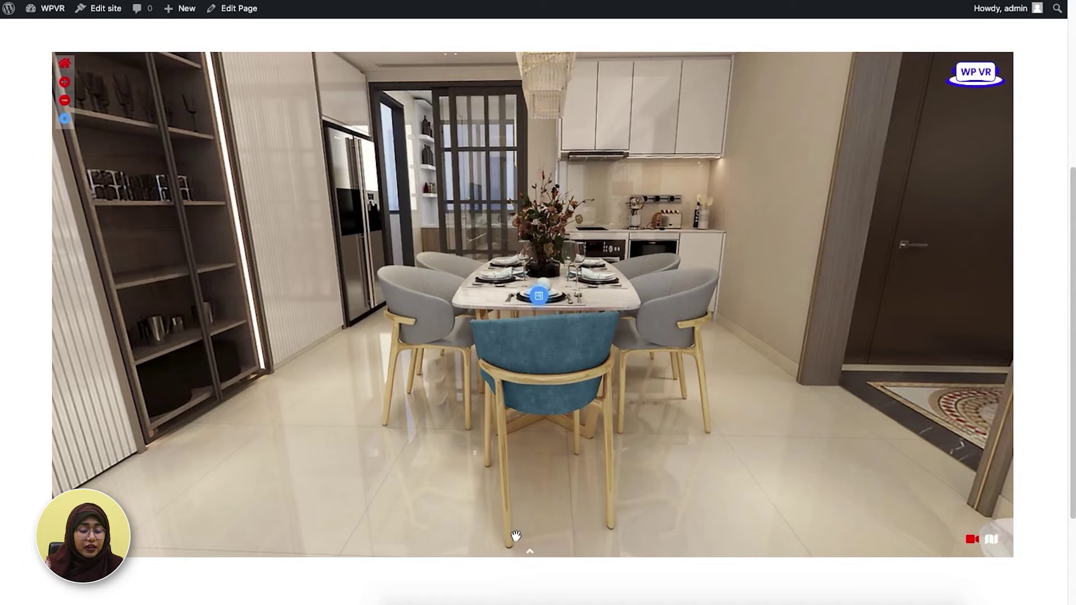
Step: Expand the scene gallery strip, jump to the bedroom thumbnail, and look toward the window
click(530, 552)
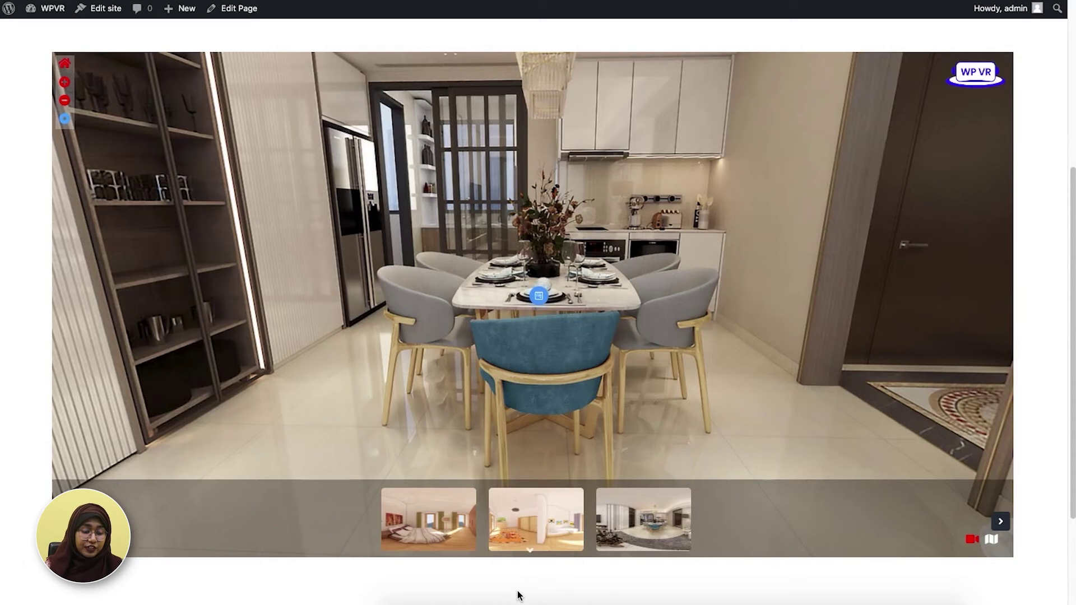
click(451, 524)
mouse_move(391, 283)
mouse_down()
mouse_move(641, 188)
mouse_move(369, 169)
mouse_move(792, 163)
mouse_move(402, 154)
mouse_up()
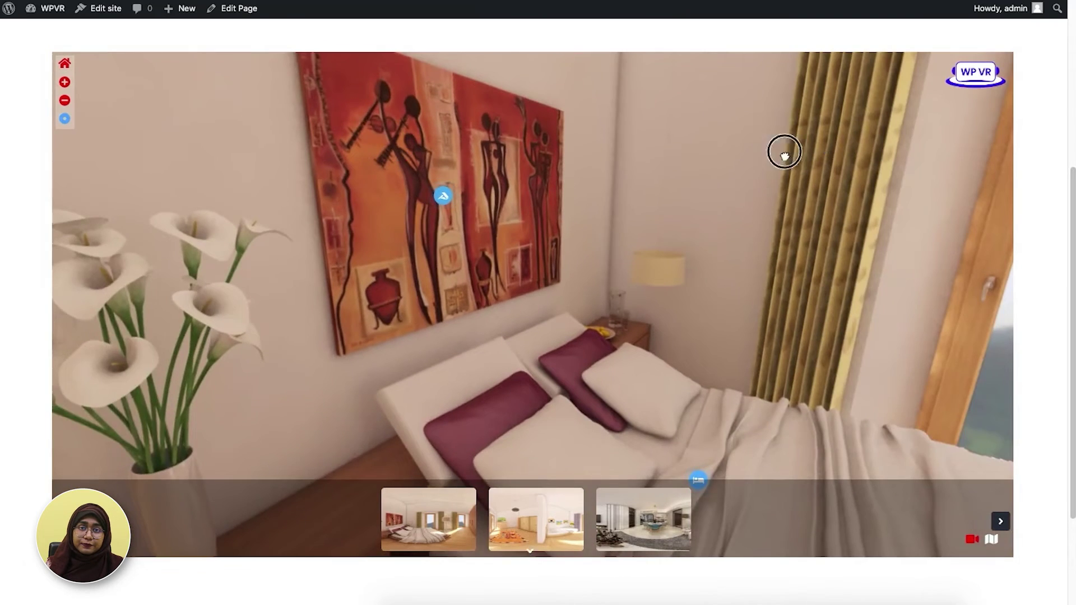
drag(805, 155, 577, 161)
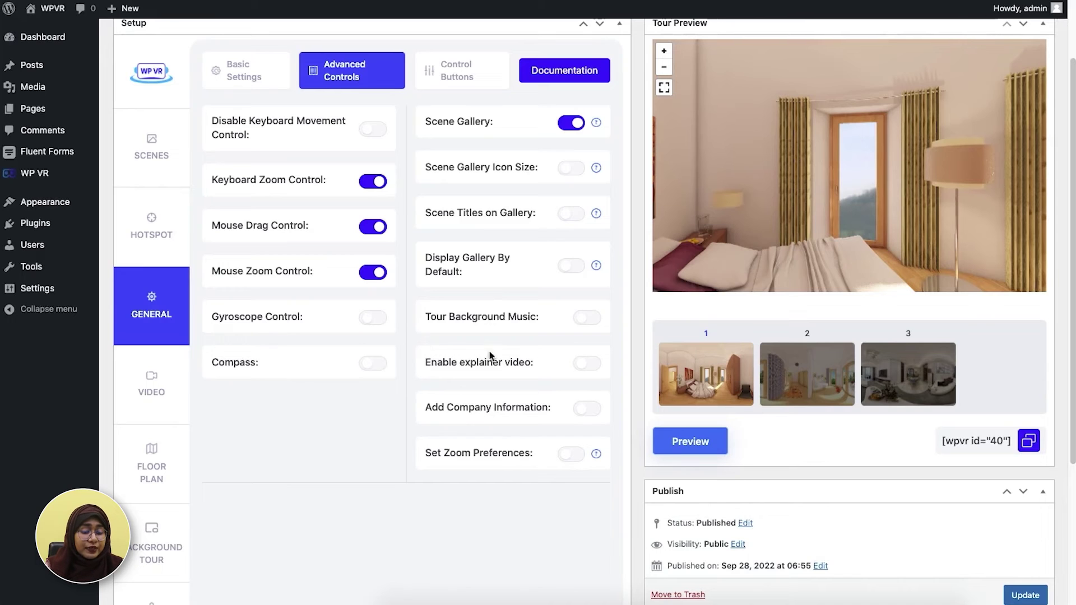
Step: Enable the explainer video and paste the YouTube Share > Embed iframe code into Add Iframe
click(583, 367)
scroll(579, 370, down, 1)
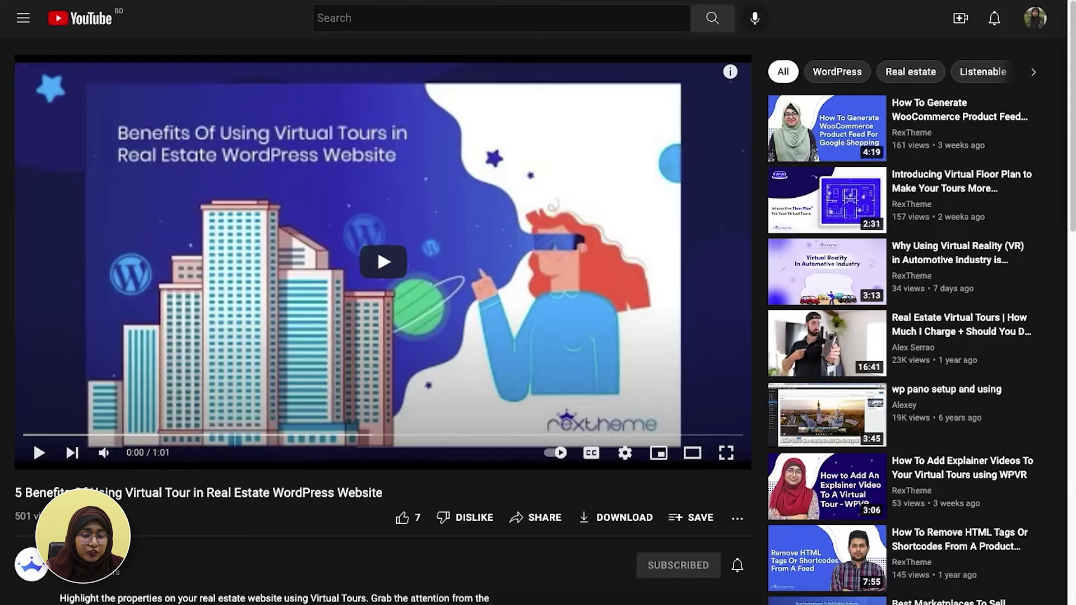
click(538, 520)
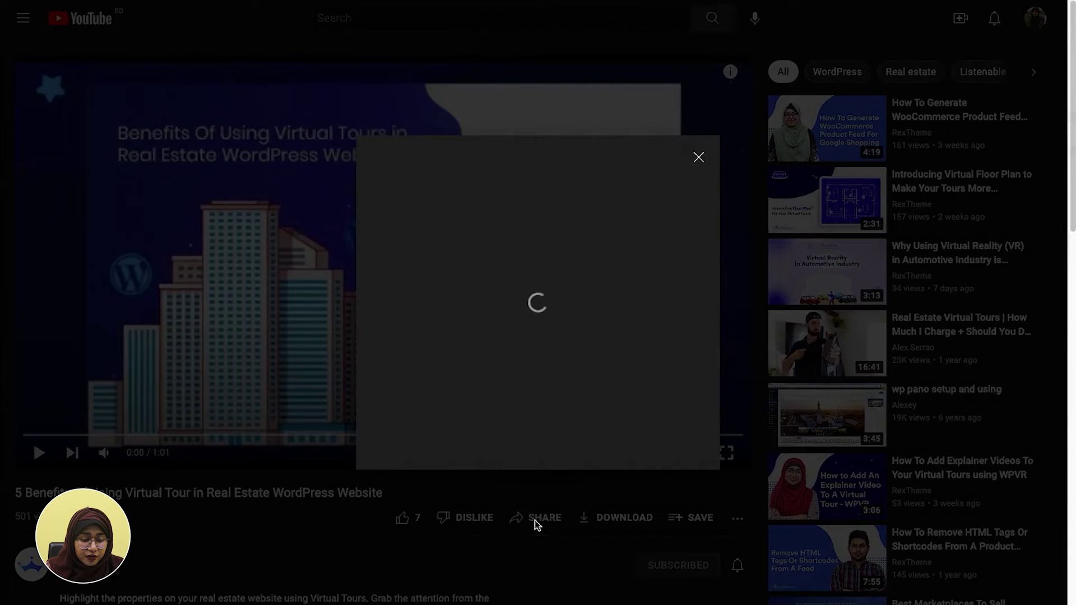
click(408, 256)
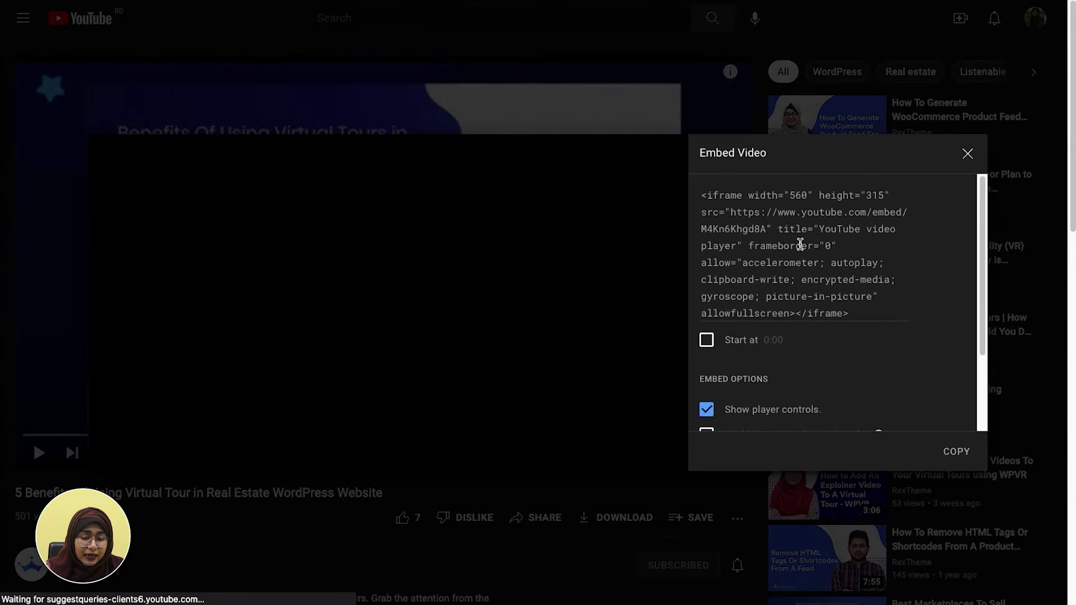
click(802, 241)
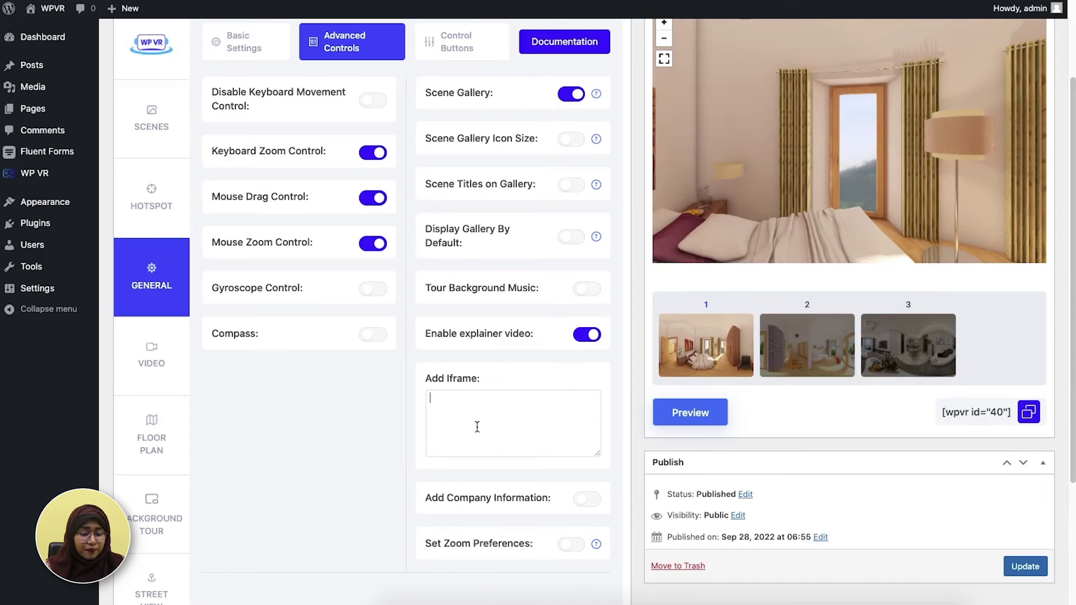
key(ctrl+v)
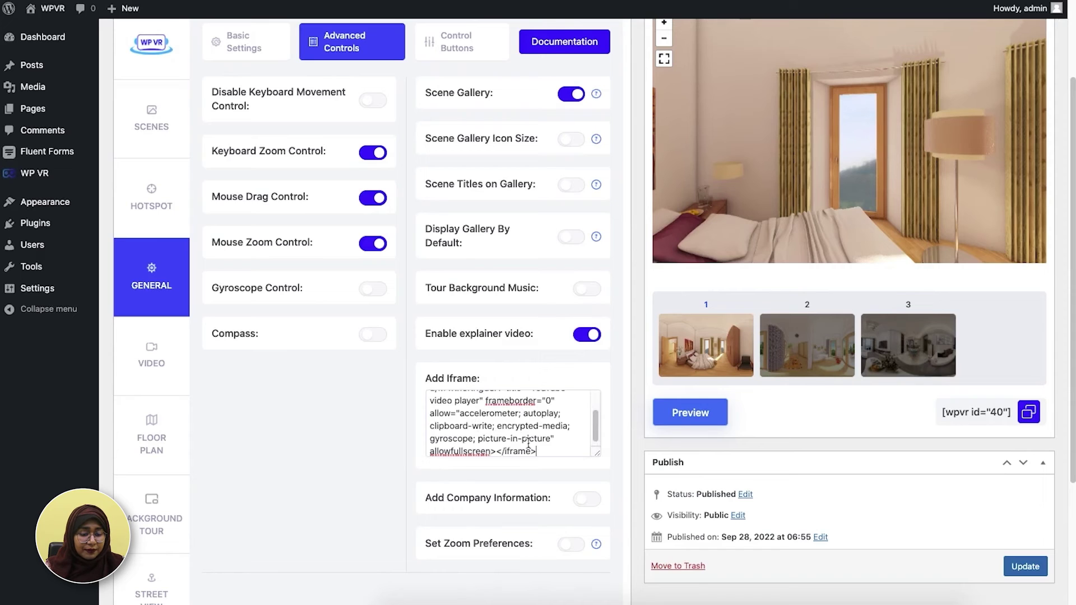
Step: Turn on the Explainer control button for the tour and update it
click(469, 56)
click(586, 297)
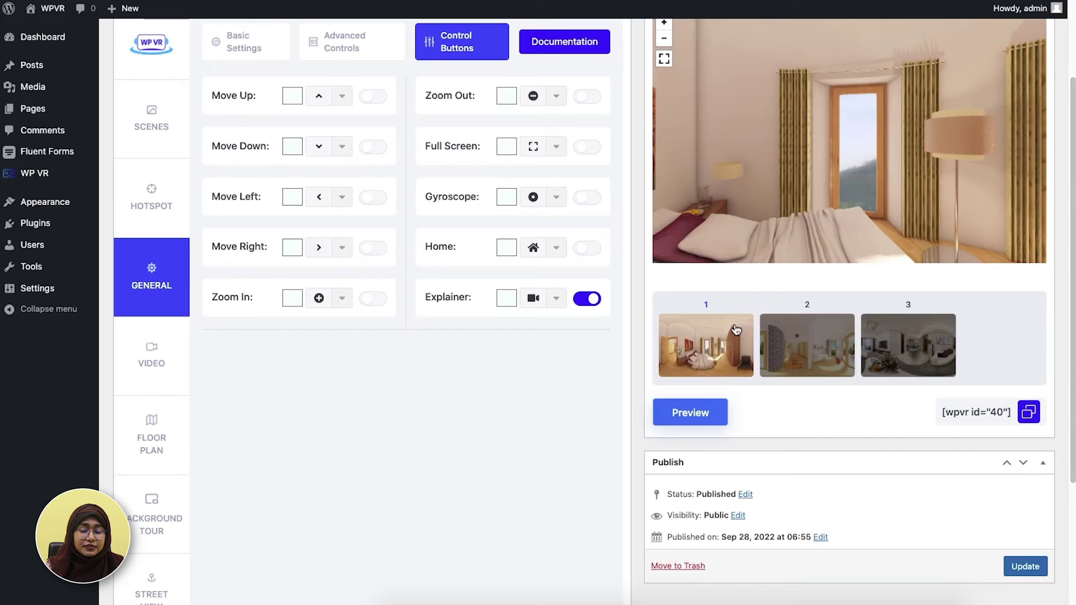
click(1022, 563)
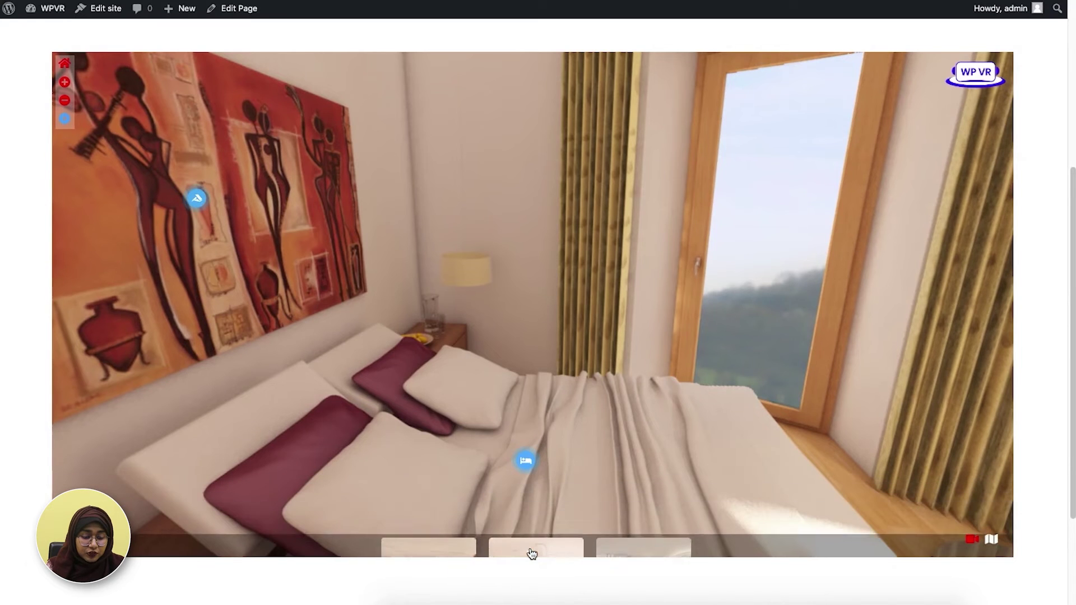
Step: Hide the scene gallery, then play and close the YouTube explainer popup on the live bedroom tour
click(780, 377)
drag(779, 376, 497, 291)
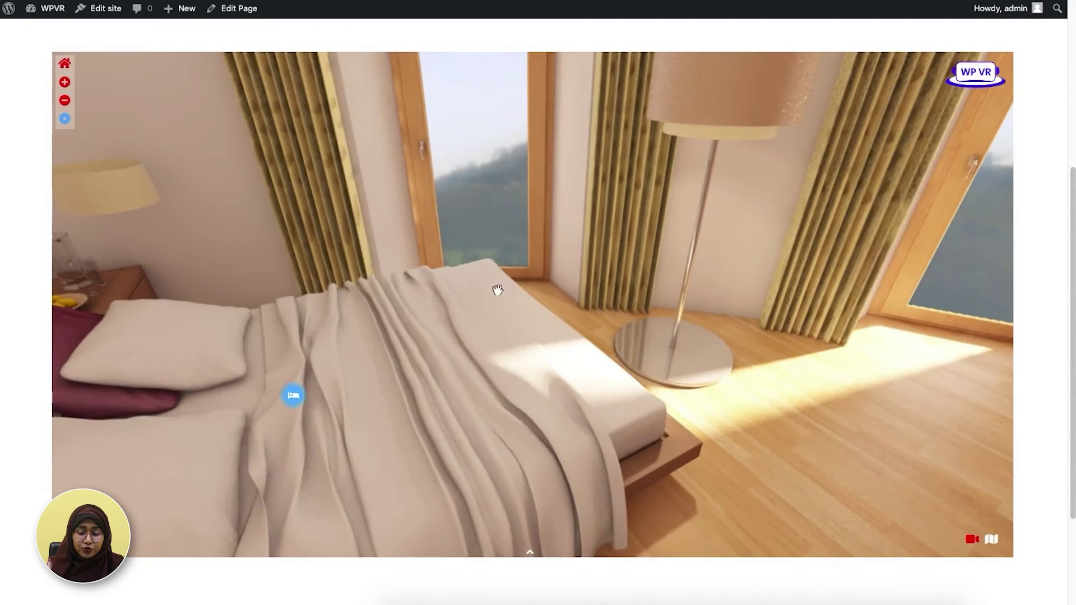
click(973, 541)
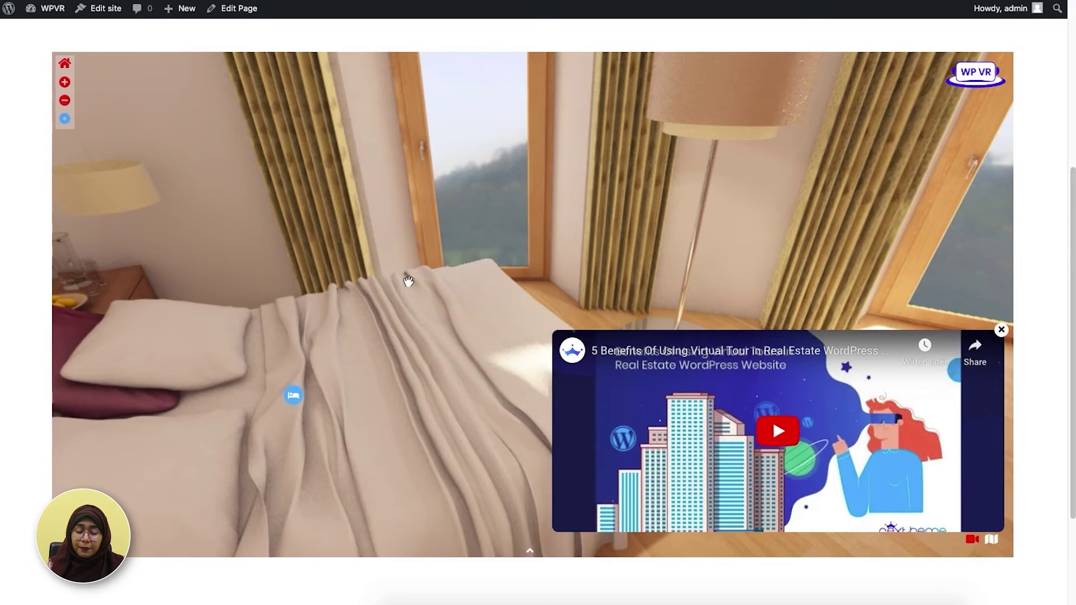
click(769, 436)
mouse_move(409, 217)
mouse_down()
mouse_move(438, 185)
mouse_move(413, 176)
mouse_move(639, 232)
mouse_move(488, 269)
mouse_up()
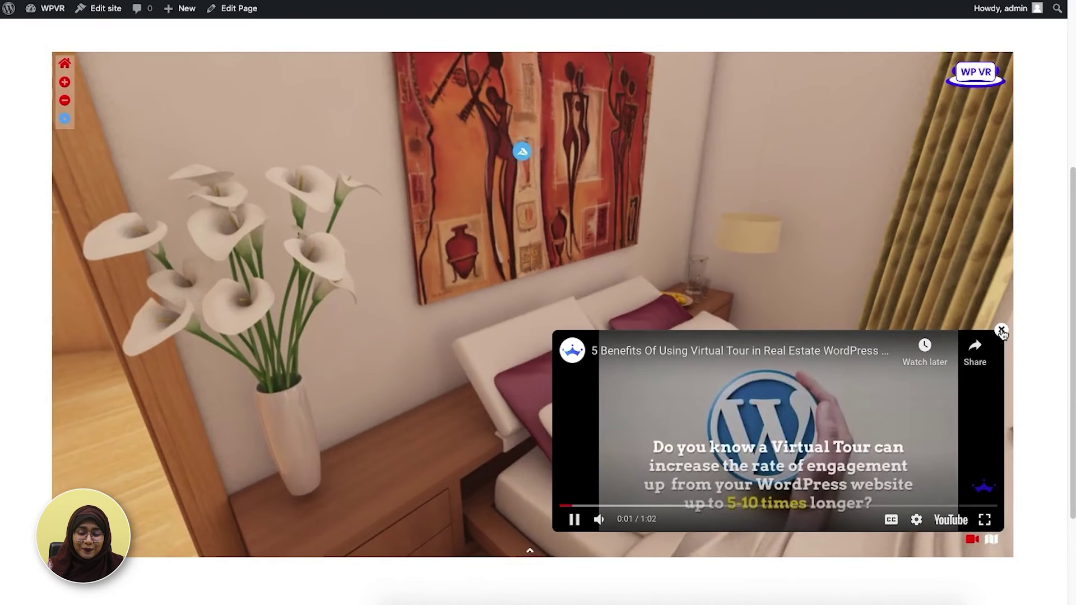
click(1001, 330)
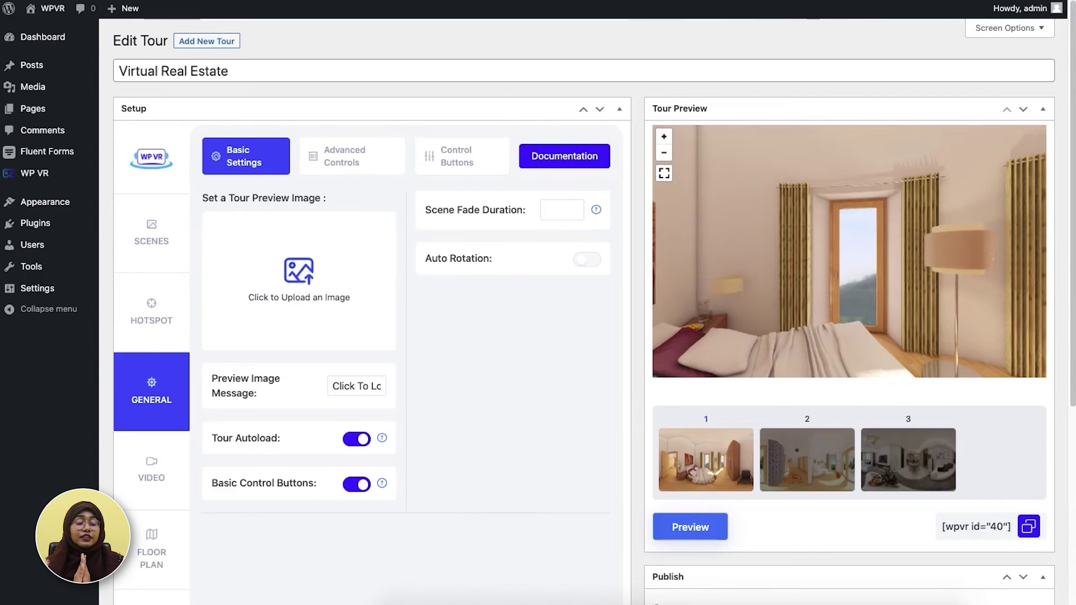
Step: Switch on Enable Floor Plan in the Floor Plan tab and open the Upload Floor Plan Image box
scroll(168, 392, down, 2)
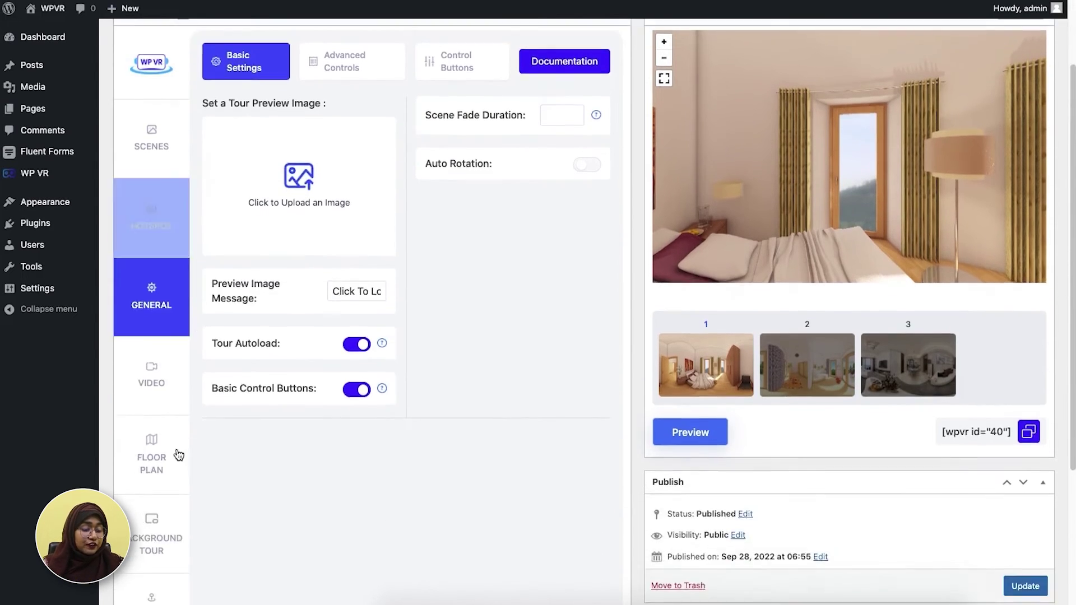
click(170, 463)
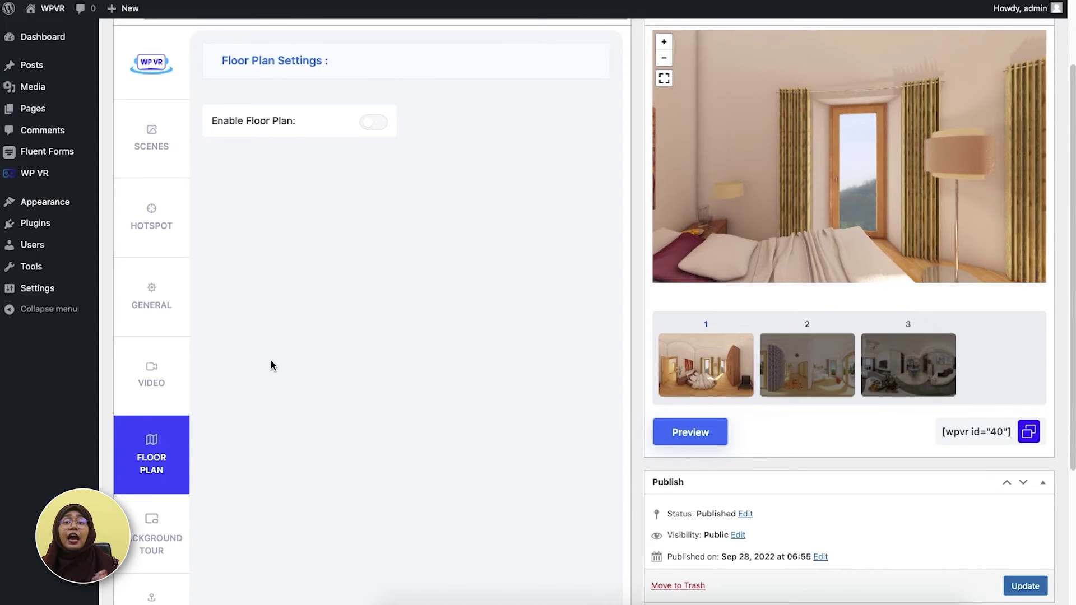
click(362, 121)
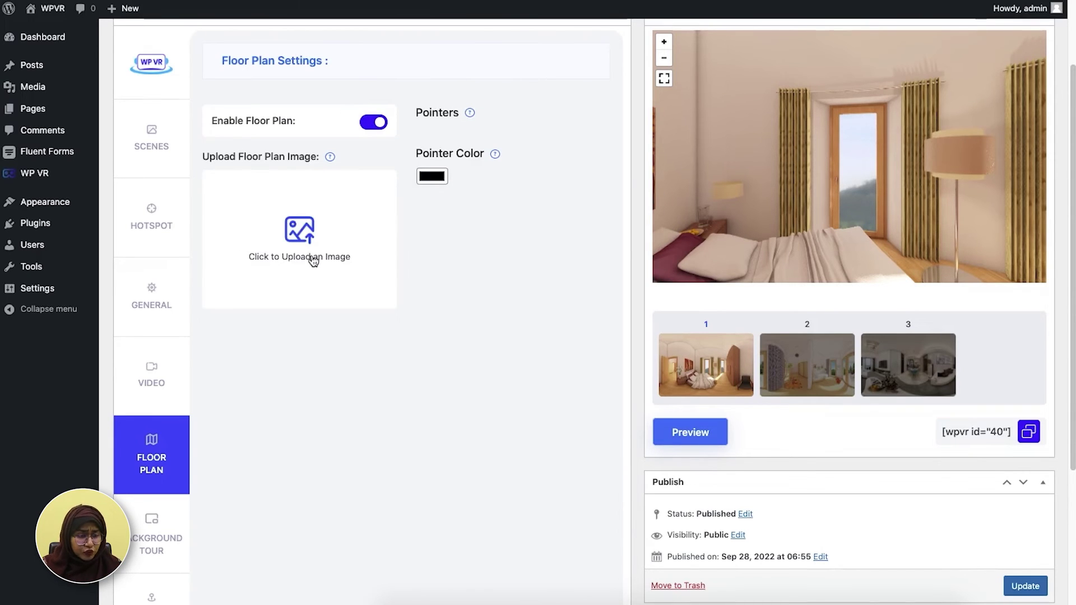
click(312, 256)
Step: Choose the floor plan image, update the tour, and show the plan over the preview panorama
click(358, 189)
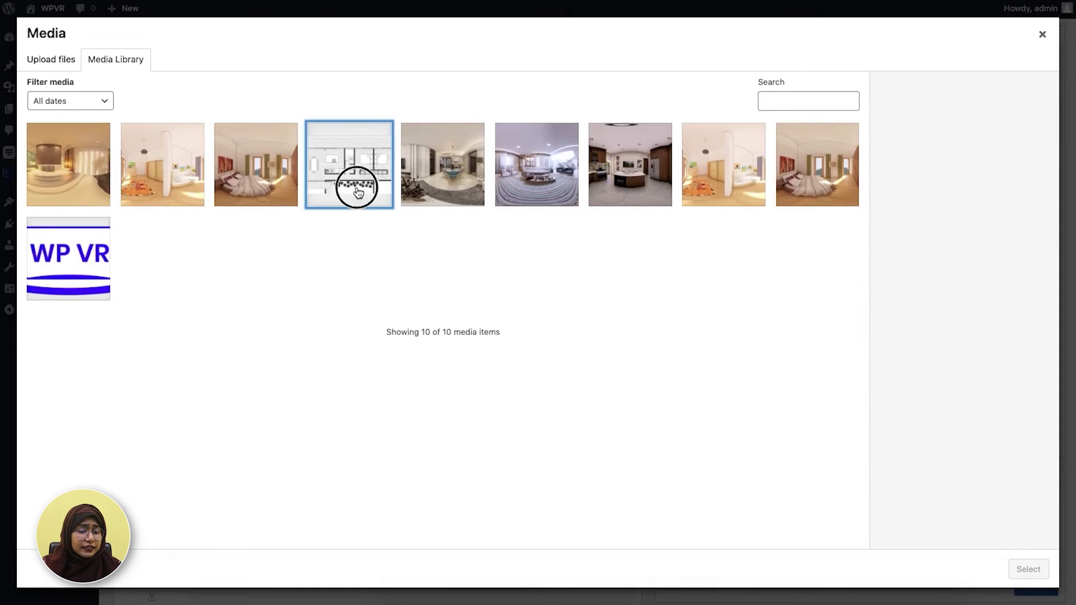
click(1028, 569)
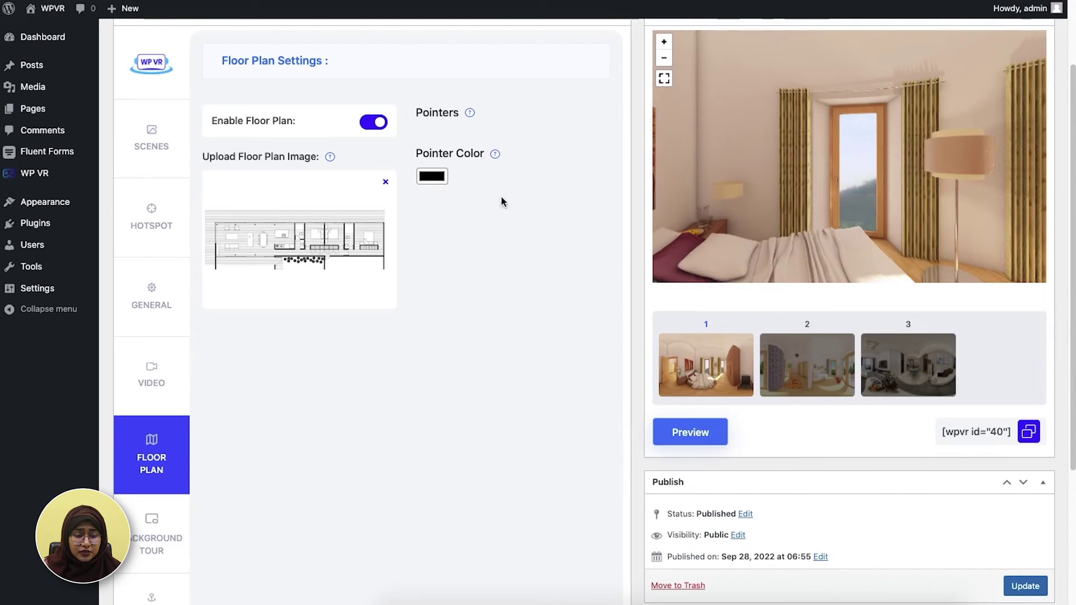
click(1025, 585)
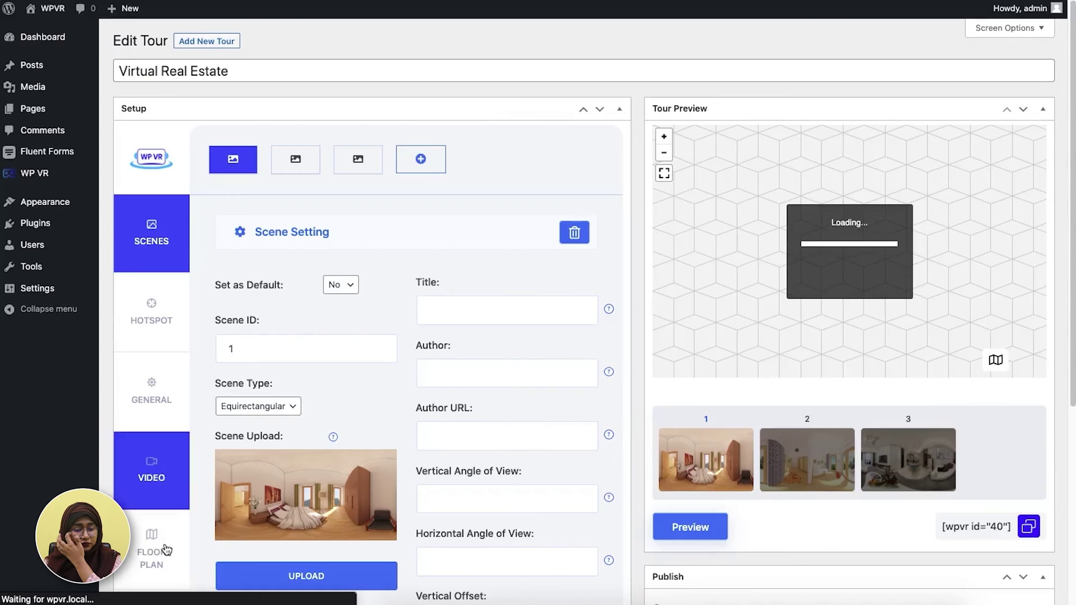
click(166, 545)
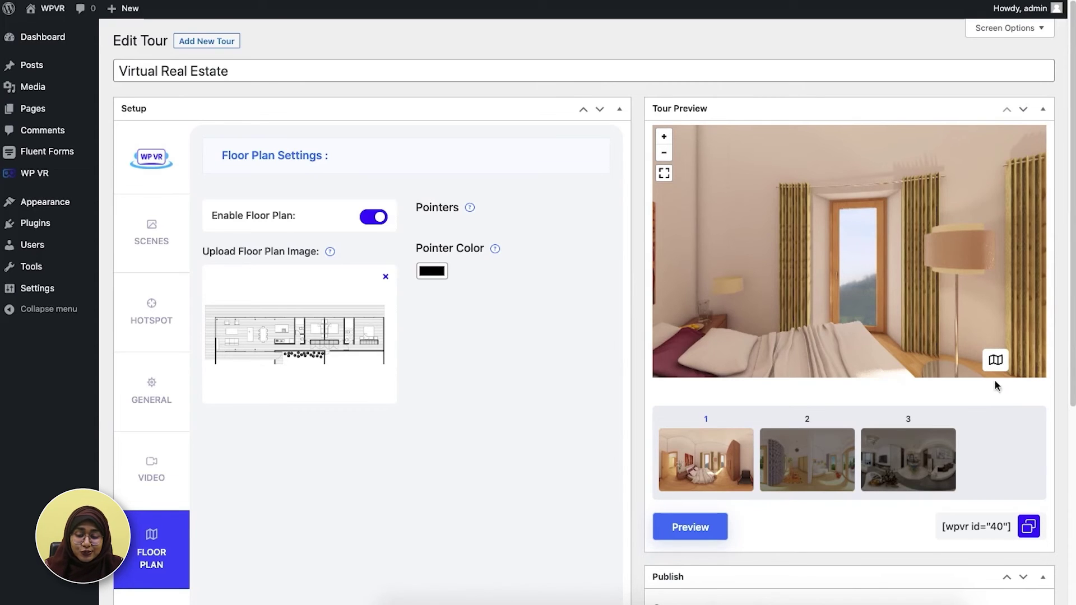
click(995, 361)
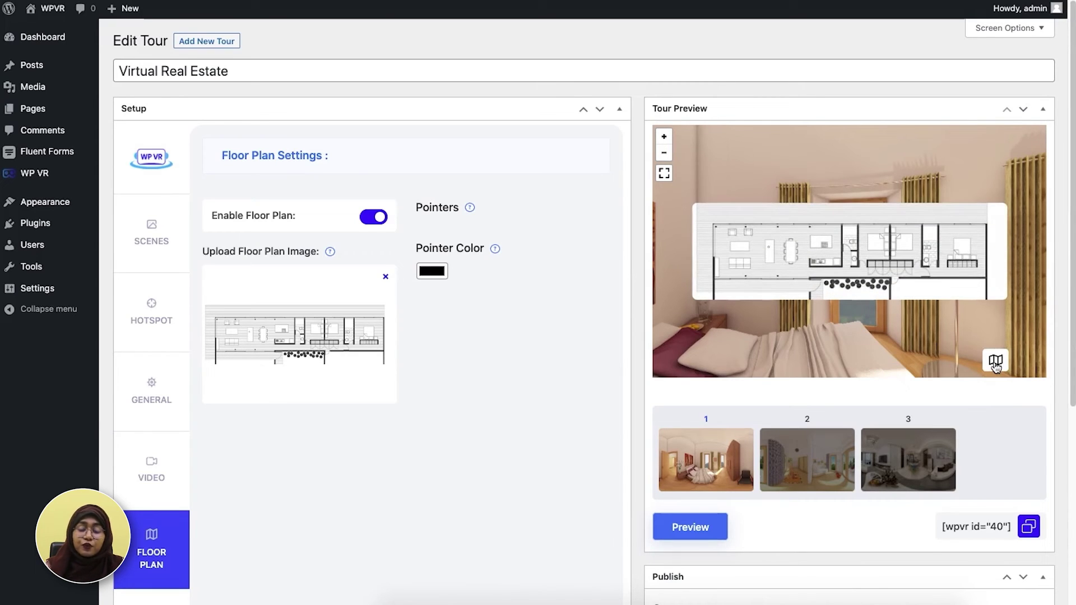
Step: Place the first floor plan pointer, colour pointers red, and link it to scene 1
click(961, 248)
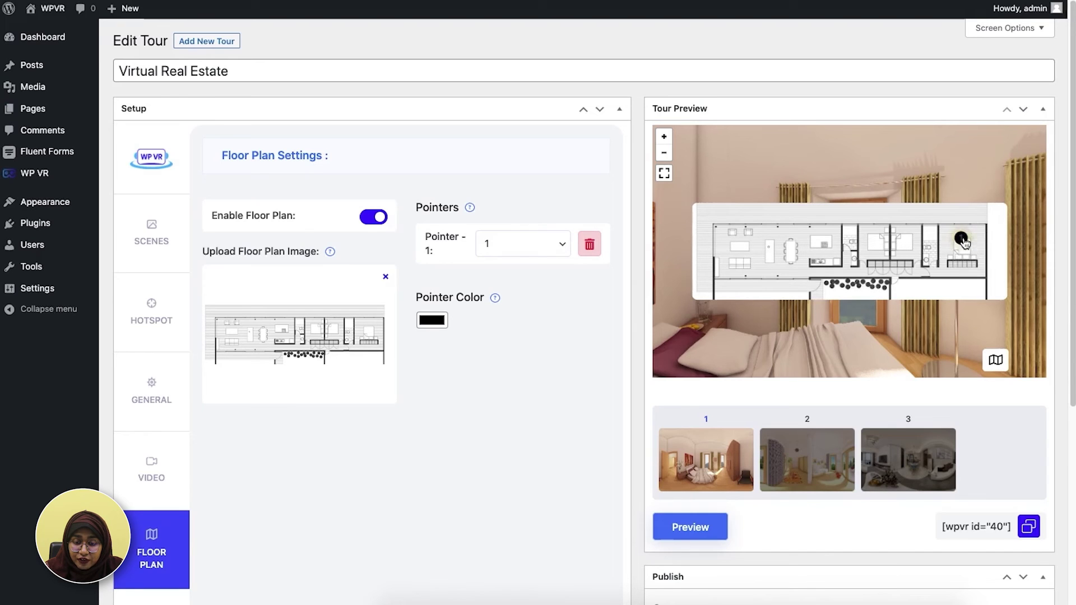
click(429, 323)
click(563, 333)
click(767, 332)
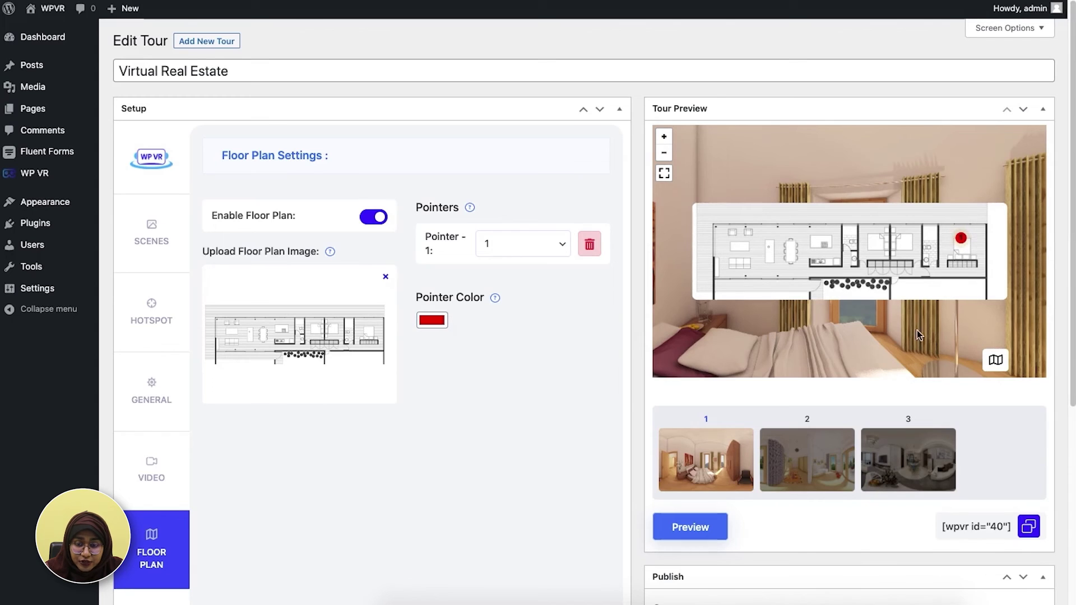
click(534, 252)
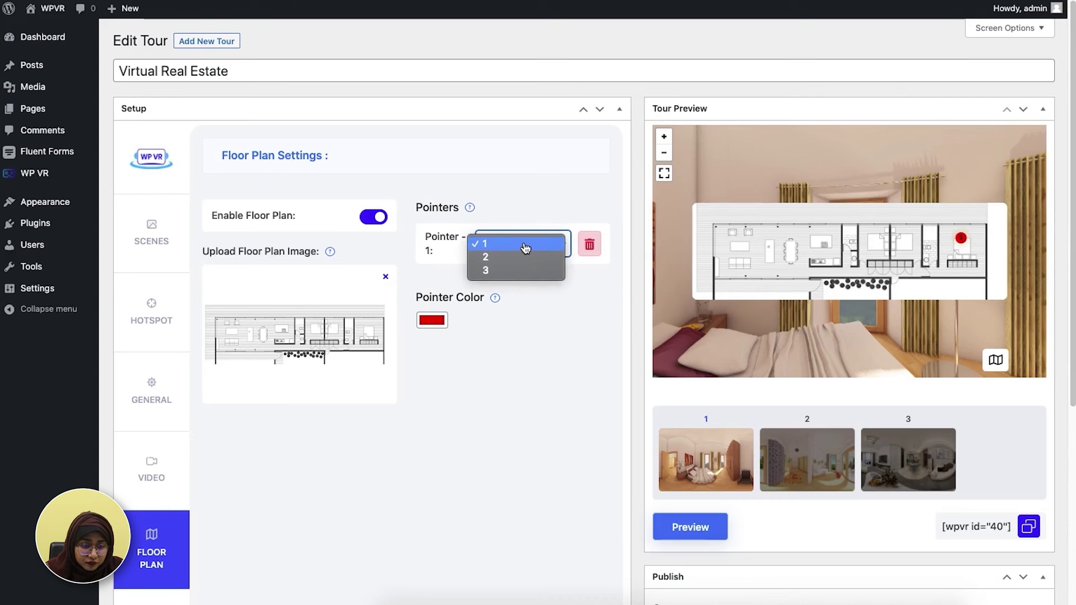
click(525, 247)
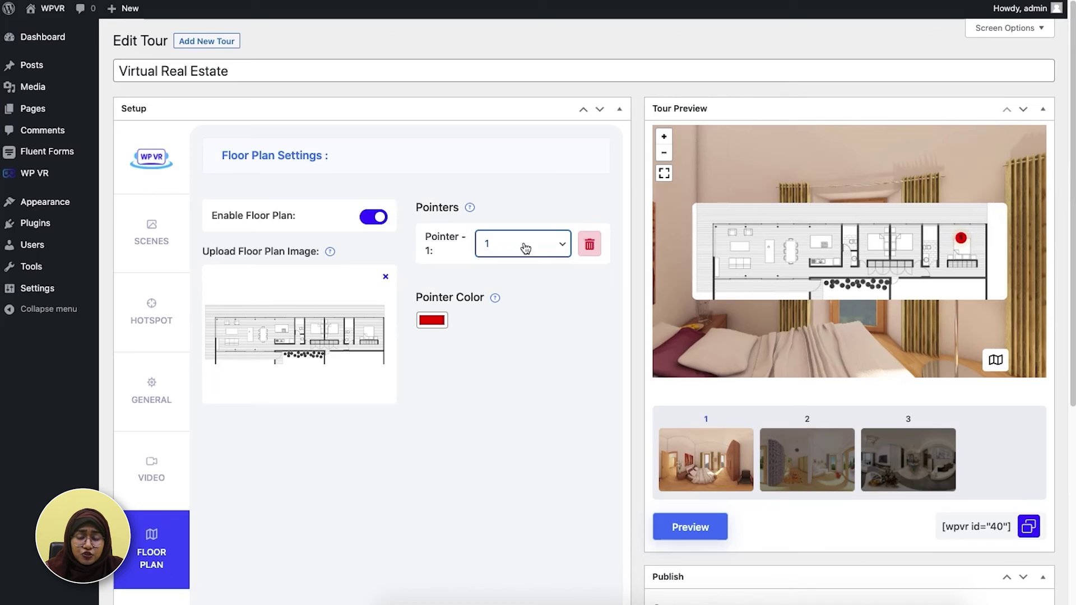
Step: Add pointers linked to scenes 2 and 3 on the floor plan and update the tour
click(874, 242)
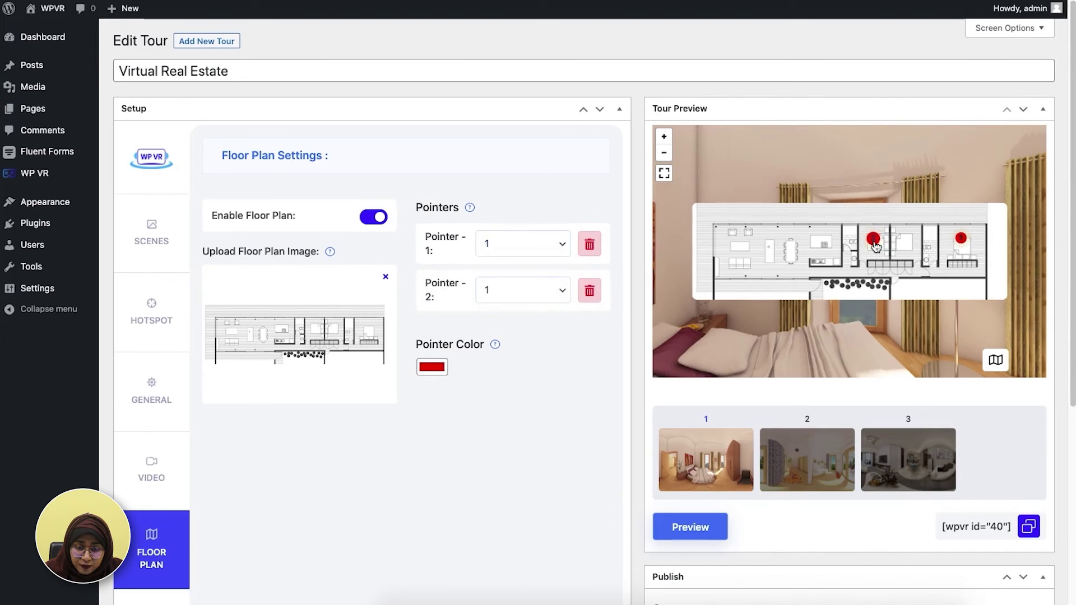
click(556, 294)
click(520, 306)
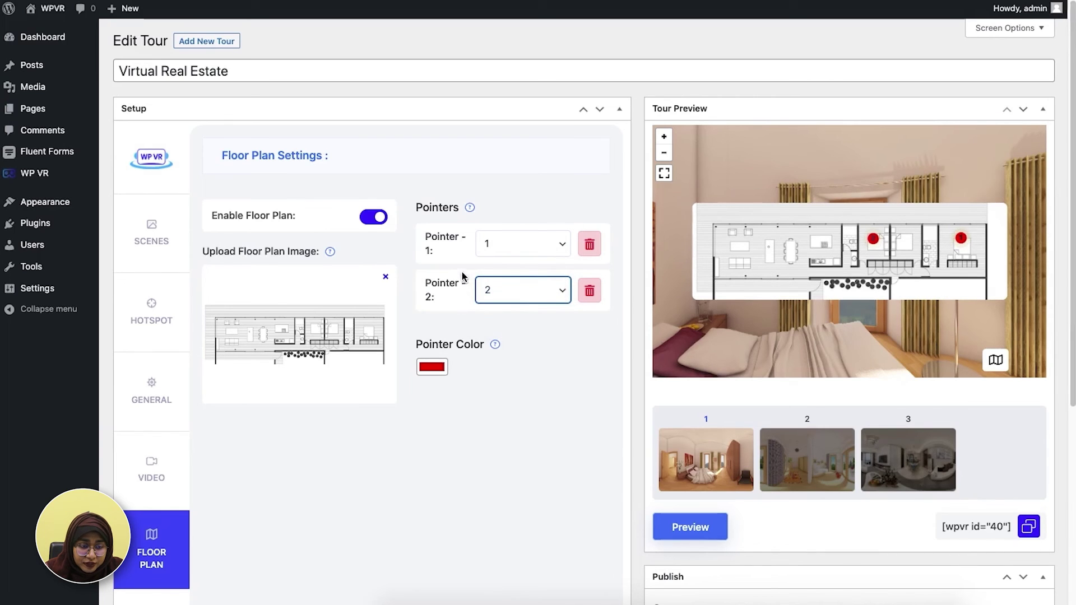
click(740, 250)
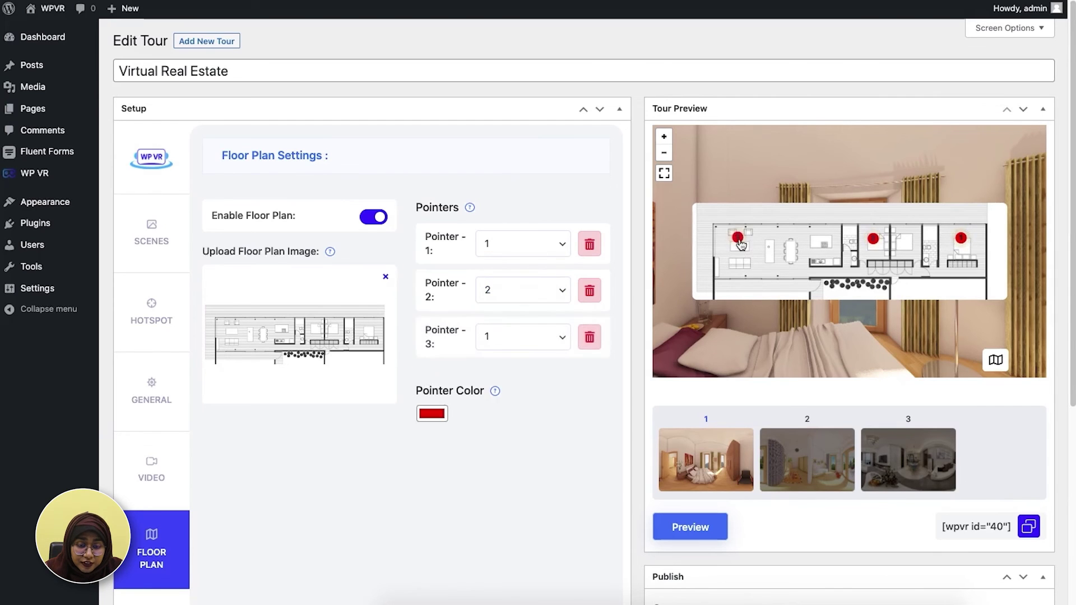
click(541, 346)
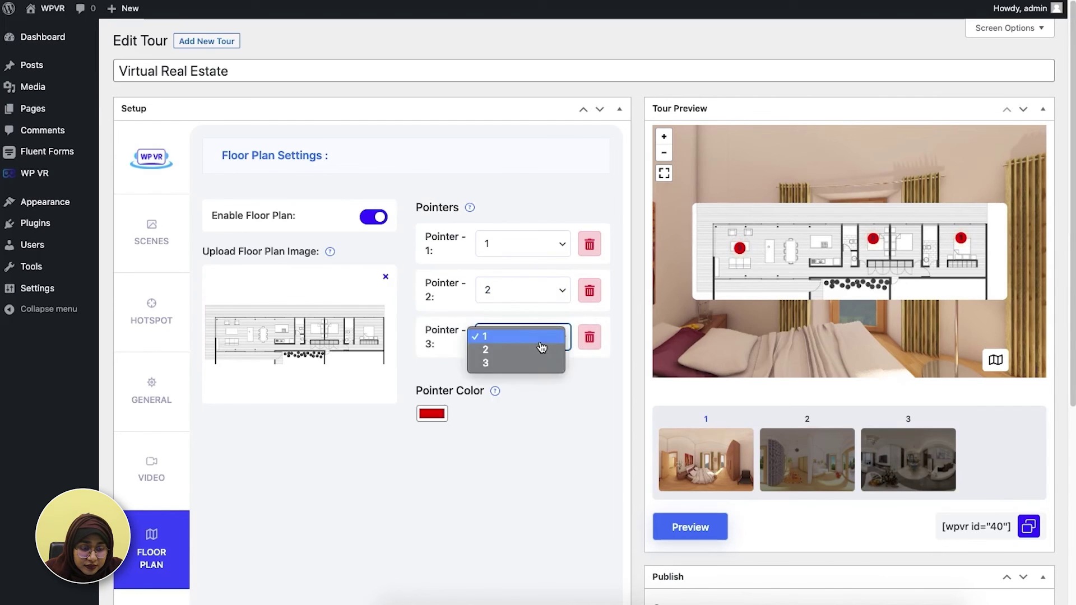
click(504, 363)
scroll(802, 325, down, 1)
scroll(810, 330, down, 5)
click(1025, 533)
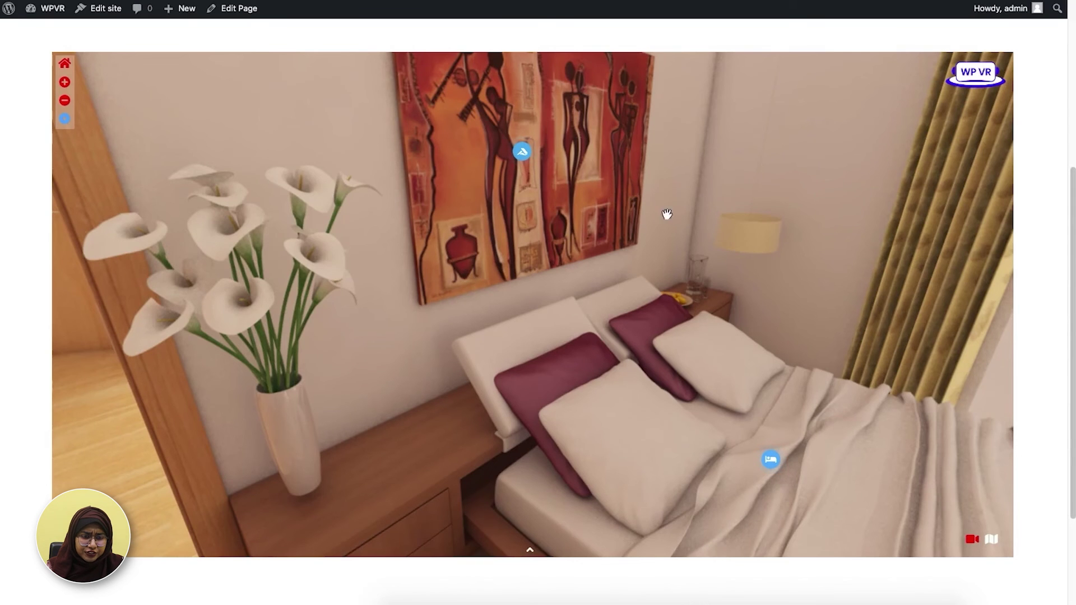
Step: Open the floor plan on the live tour and look around the bedroom scene
drag(665, 214, 290, 309)
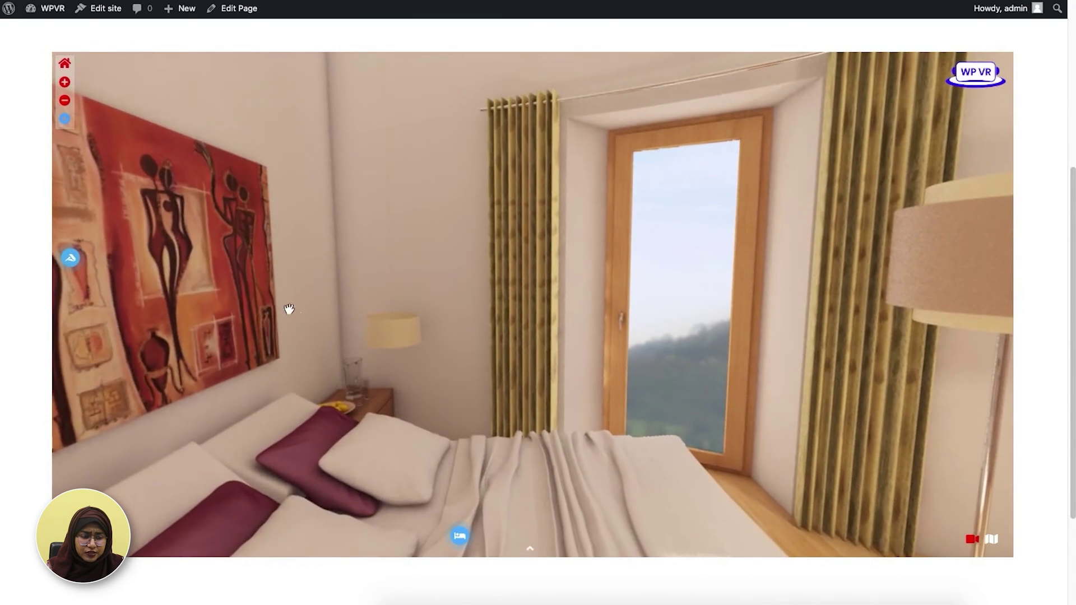
click(992, 547)
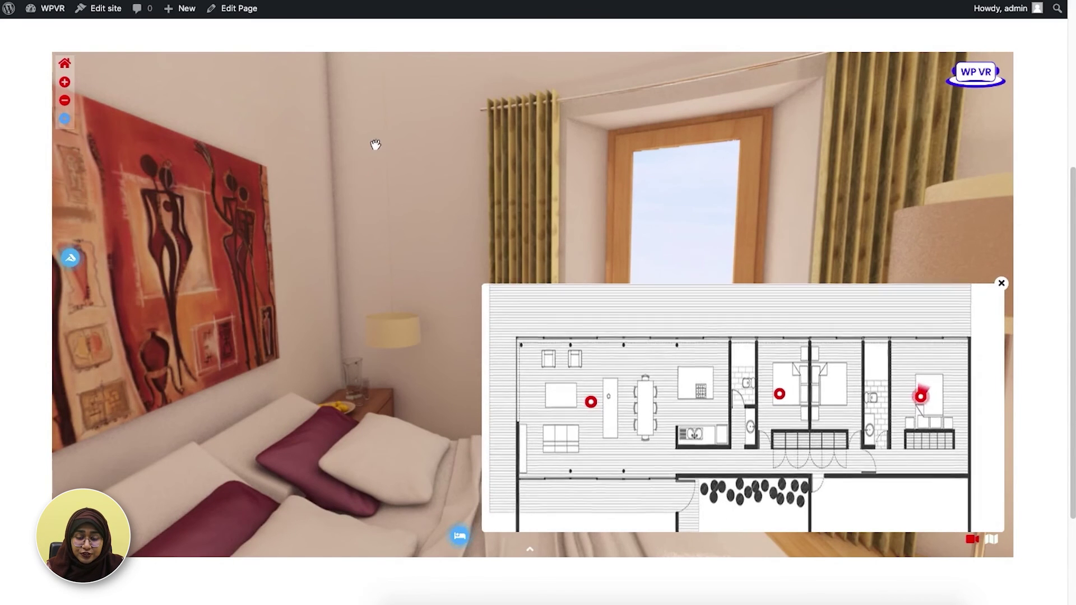
click(404, 139)
mouse_move(404, 139)
mouse_down()
mouse_move(665, 130)
mouse_move(526, 123)
mouse_move(543, 120)
mouse_up()
drag(303, 118, 634, 120)
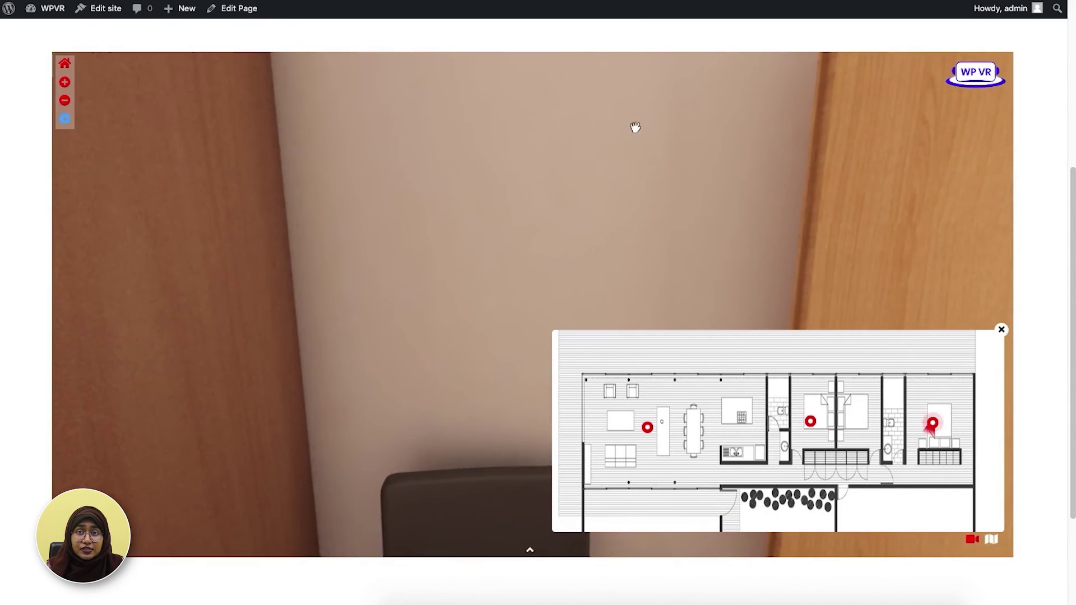
drag(292, 137, 683, 137)
drag(298, 147, 690, 149)
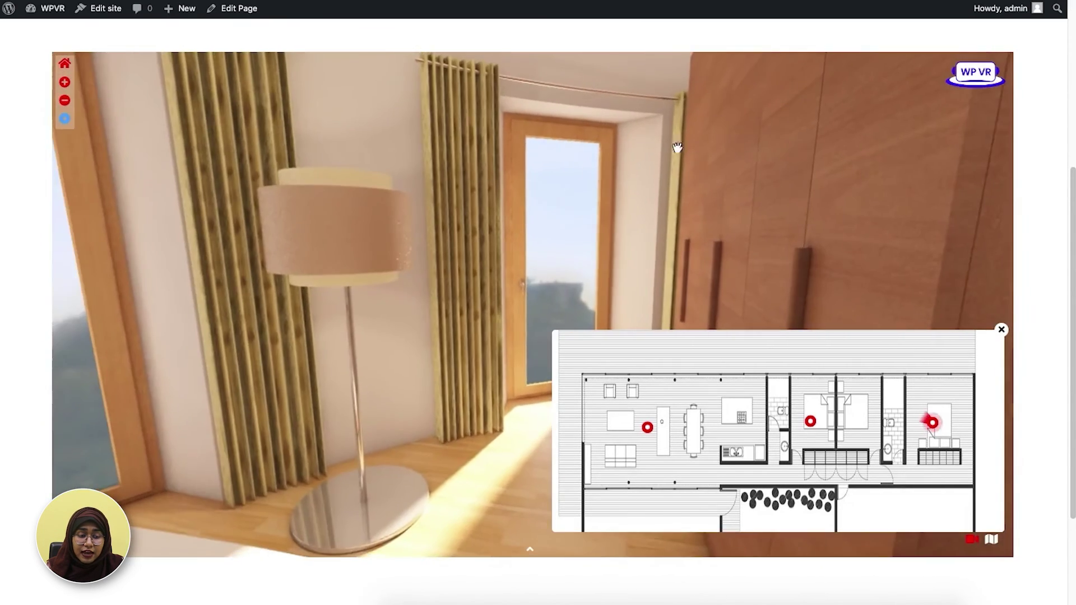
mouse_move(347, 178)
mouse_down()
mouse_move(772, 178)
mouse_move(728, 195)
mouse_up()
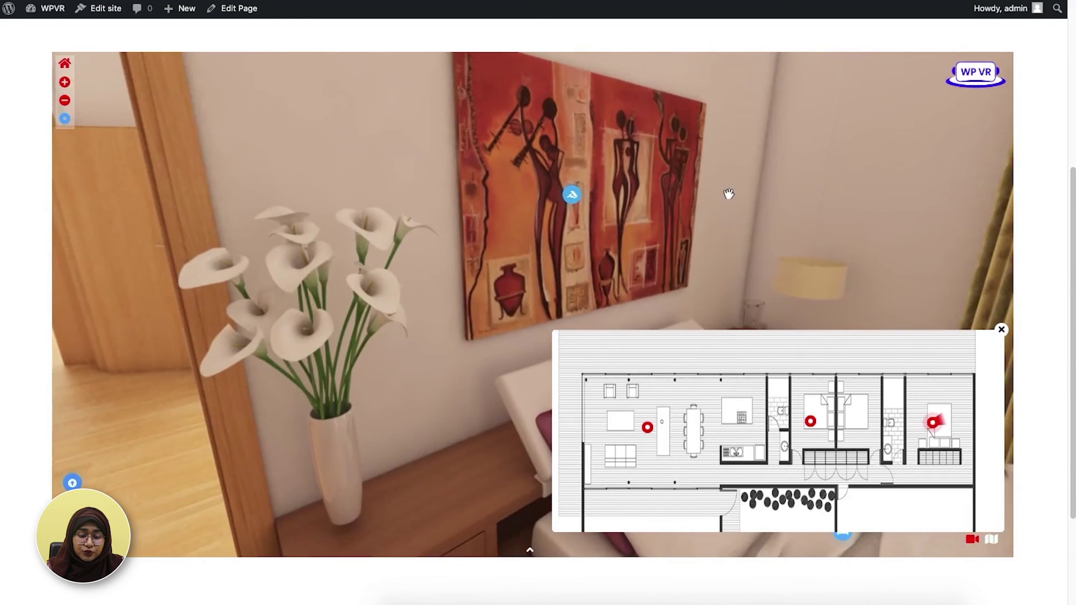
Step: Use the floor plan pointers to jump to the middle bedroom, then the living room, and close the plan
click(776, 391)
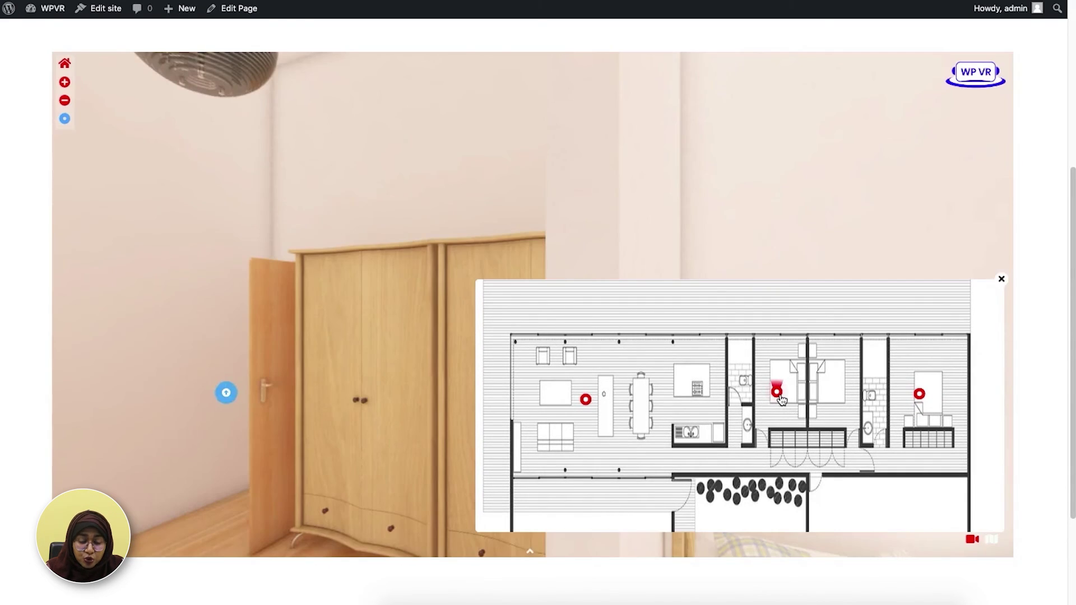
drag(413, 178, 847, 127)
mouse_move(355, 159)
mouse_down()
mouse_move(554, 125)
mouse_move(614, 101)
mouse_move(846, 91)
mouse_up()
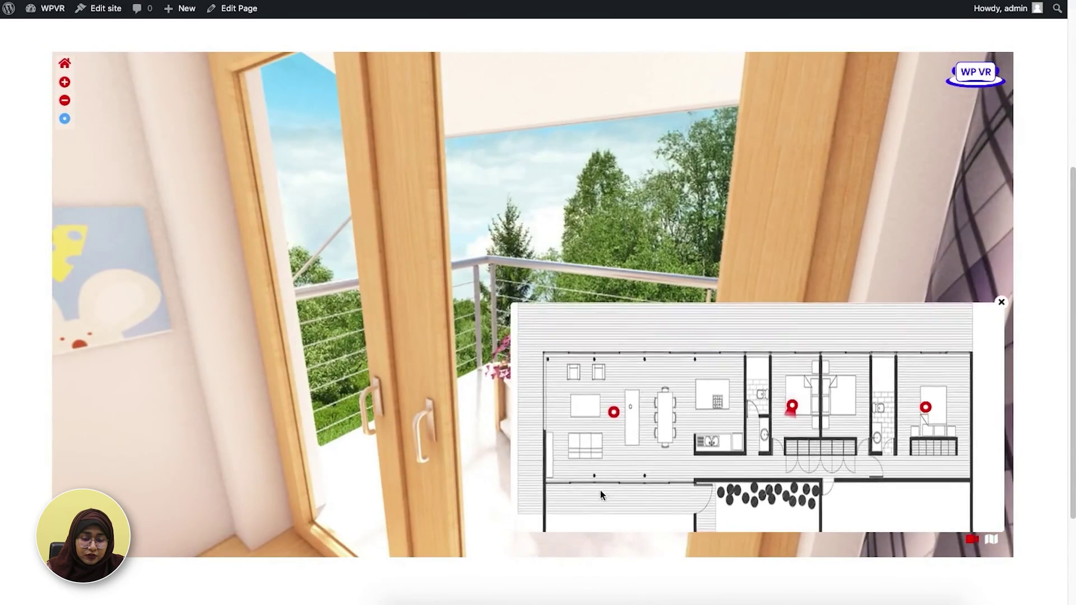
click(586, 402)
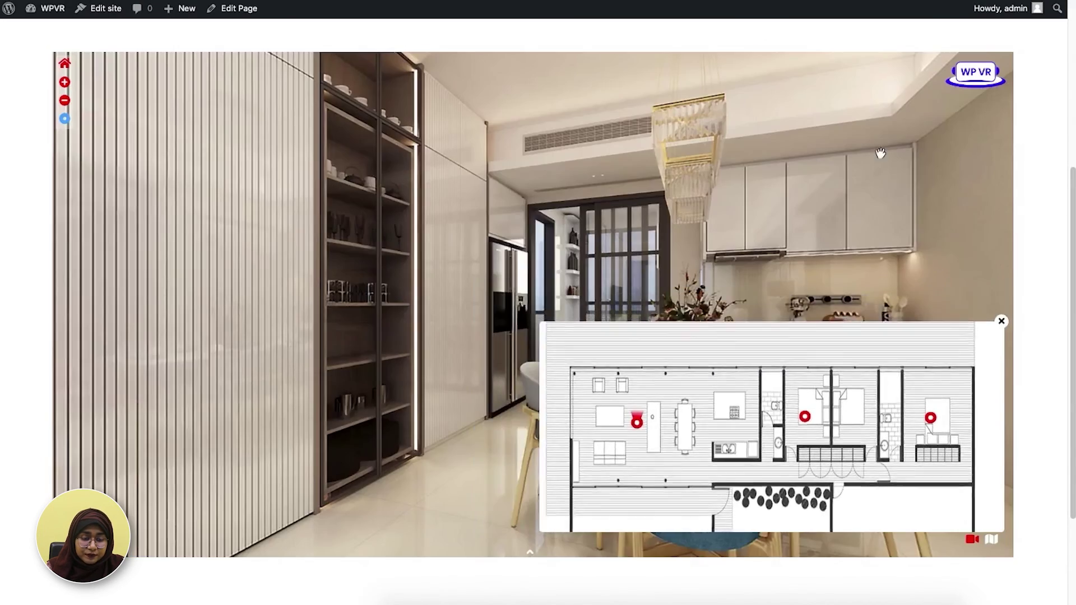
drag(729, 157, 384, 152)
drag(831, 207, 432, 214)
mouse_move(812, 377)
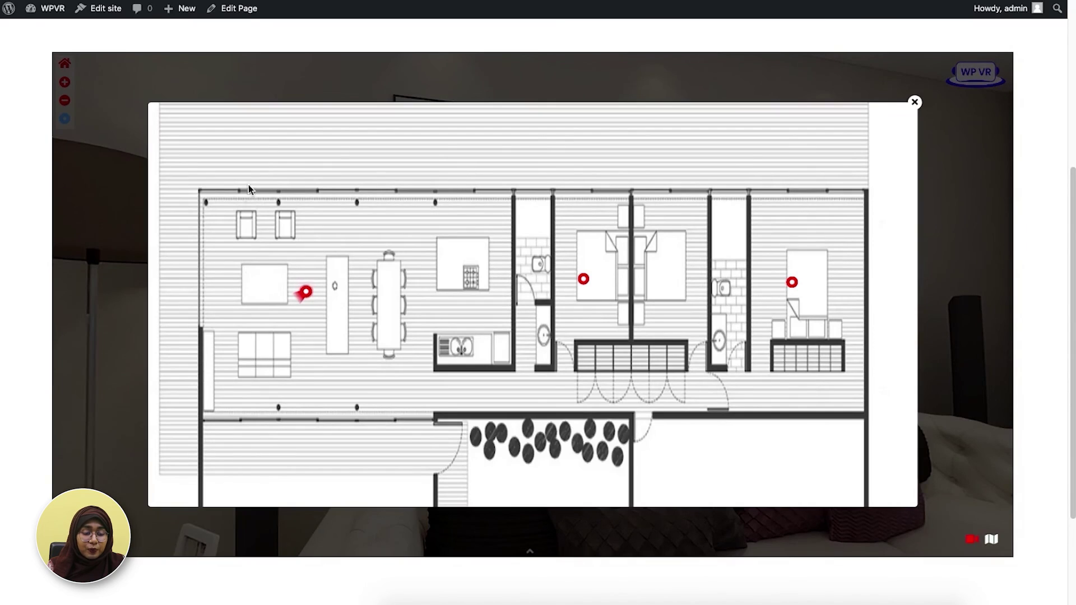
click(915, 102)
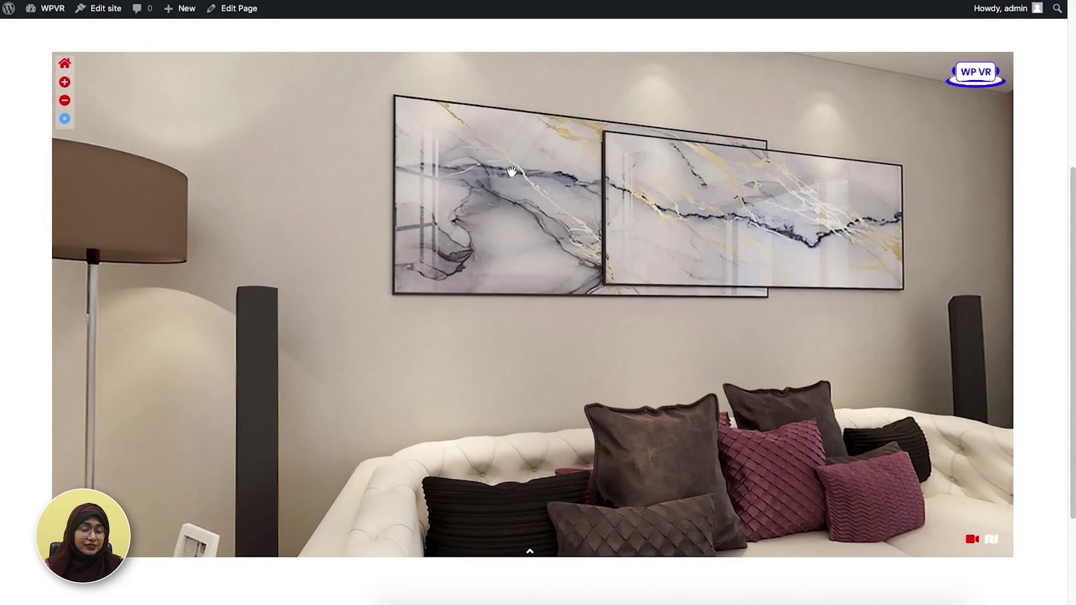
drag(511, 171, 529, 159)
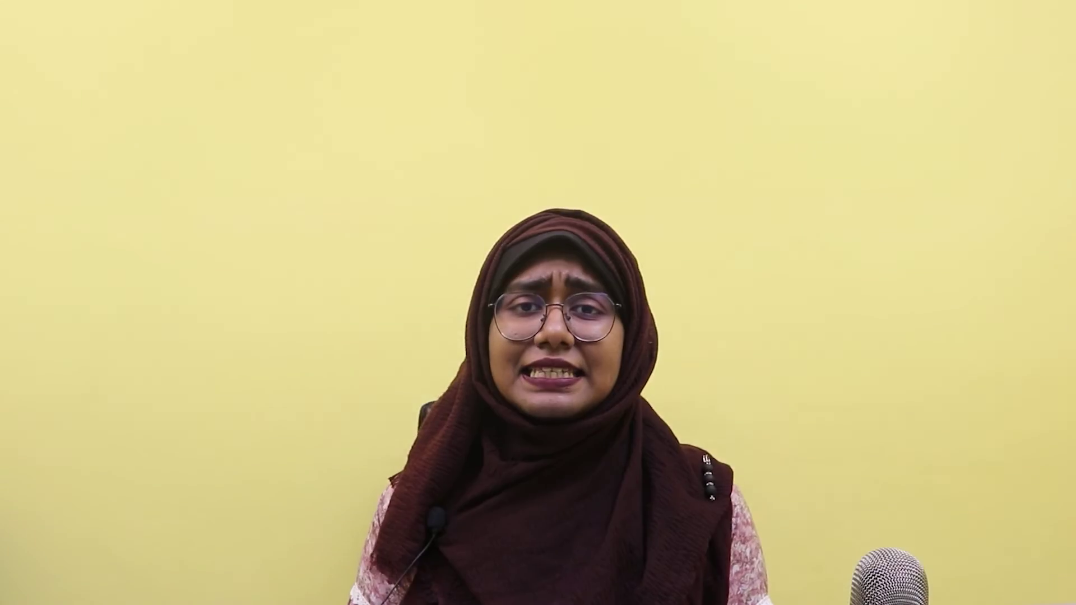